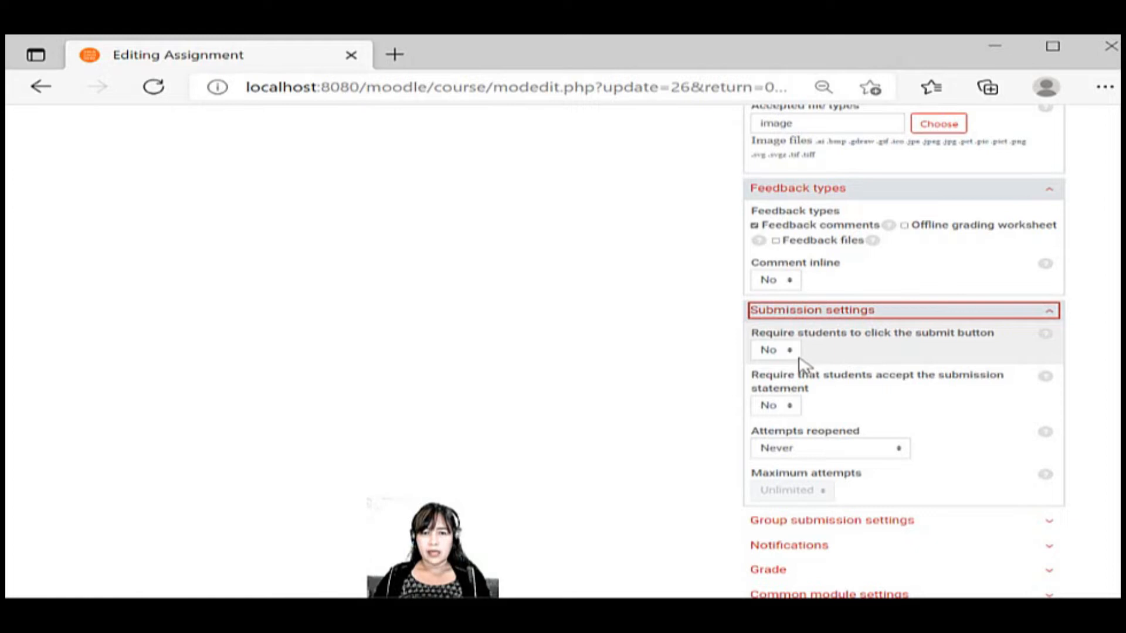
- Choose No for requiring students to click the submit button and review the assignment's description, dates and save options
{"action": "left_click", "coordinate": [795, 355]}
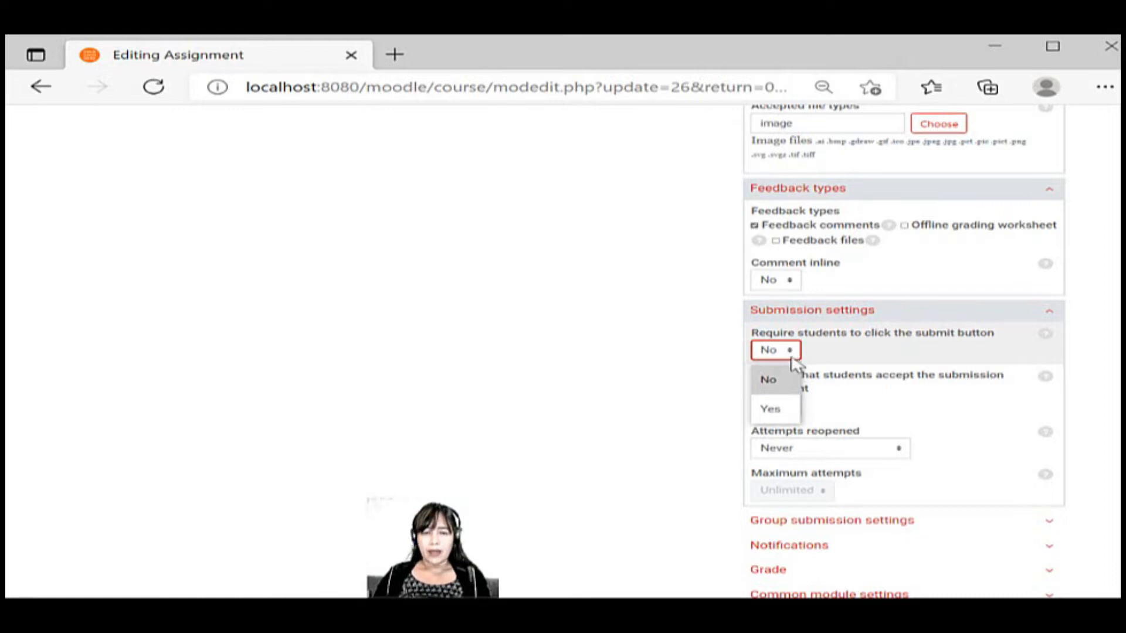
{"action": "left_click", "coordinate": [784, 381]}
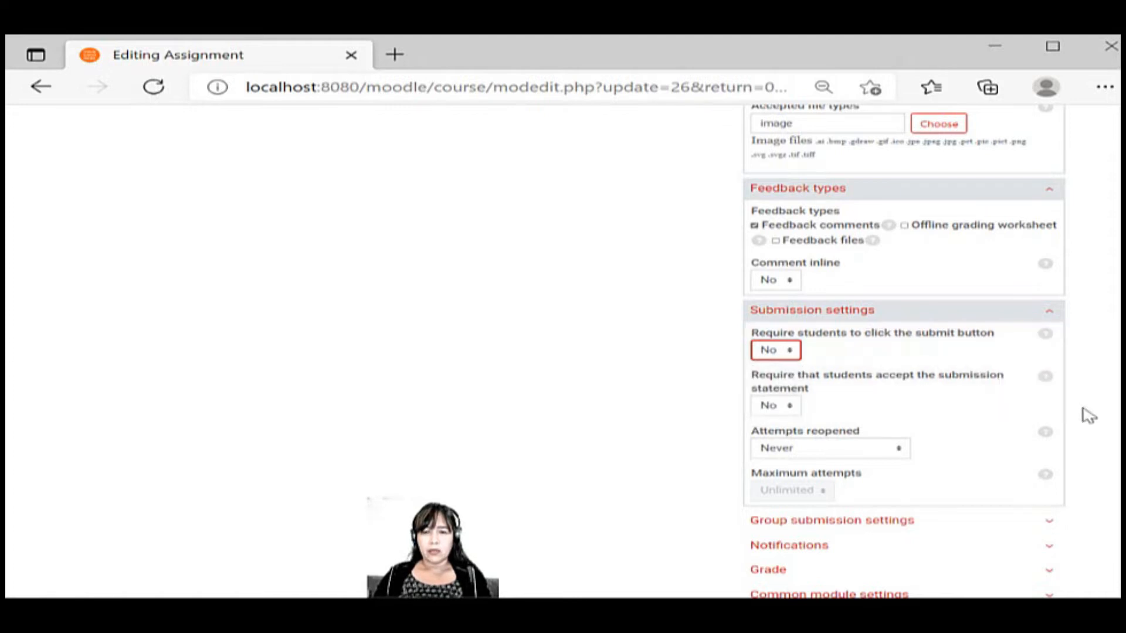
{"action": "scroll", "coordinate": [1114, 426], "scroll_direction": "up", "scroll_amount": 2}
{"action": "scroll", "coordinate": [1095, 270], "scroll_direction": "up", "scroll_amount": 8}
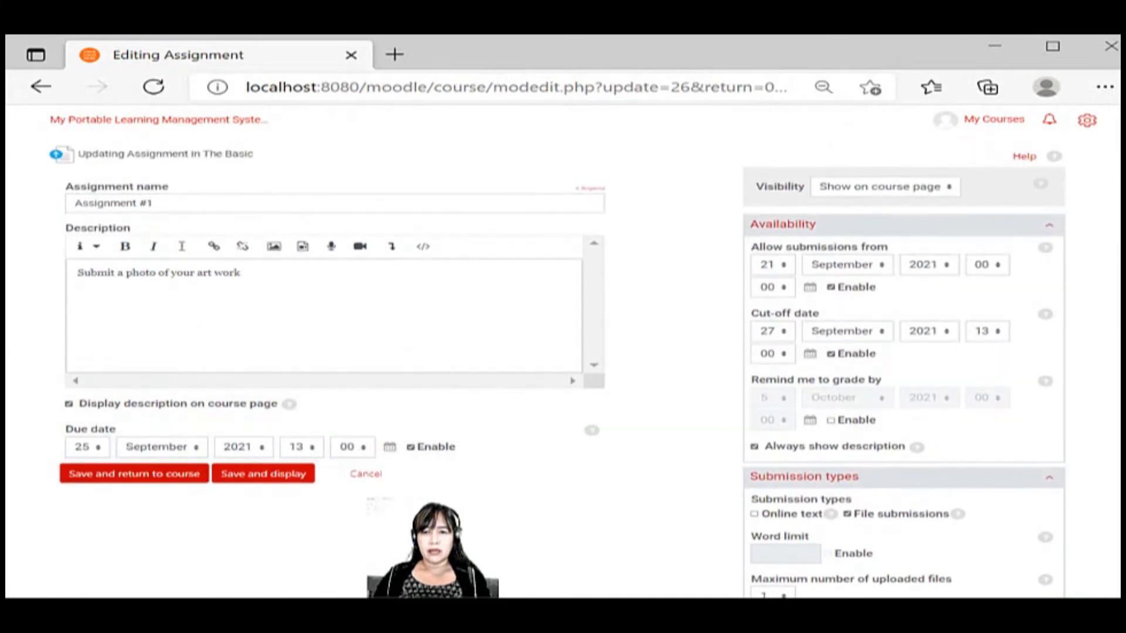
{"action": "scroll", "coordinate": [572, 352], "scroll_direction": "down", "scroll_amount": 3}
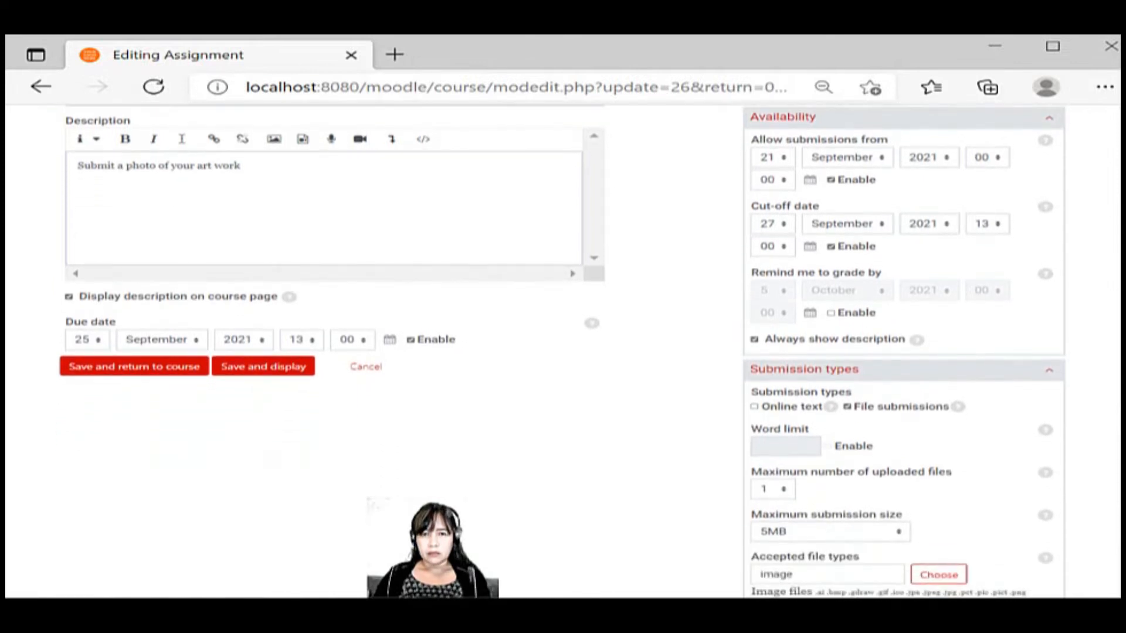
{"action": "scroll", "coordinate": [563, 352], "scroll_direction": "up", "scroll_amount": 1}
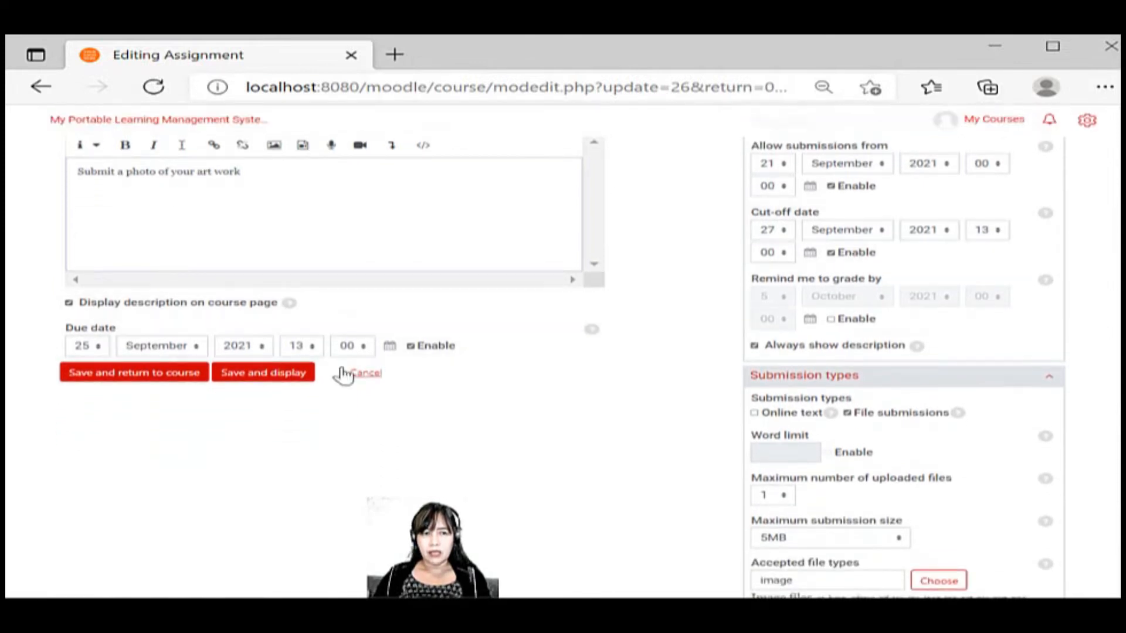
{"action": "scroll", "coordinate": [1102, 375], "scroll_direction": "down", "scroll_amount": 3}
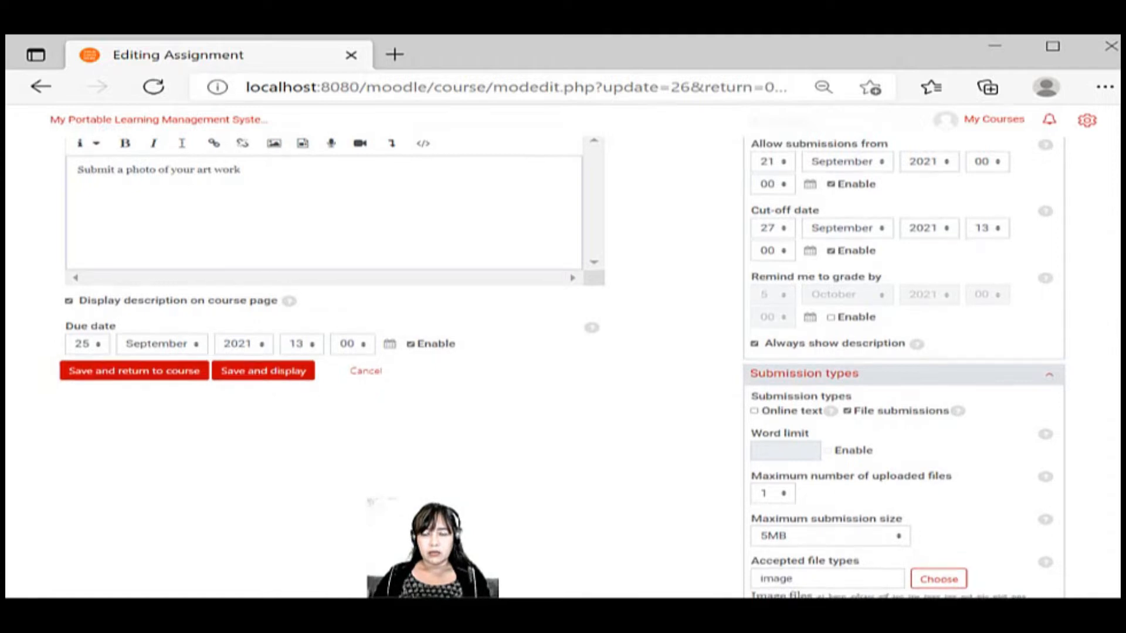
{"action": "scroll", "coordinate": [1106, 393], "scroll_direction": "down", "scroll_amount": 6}
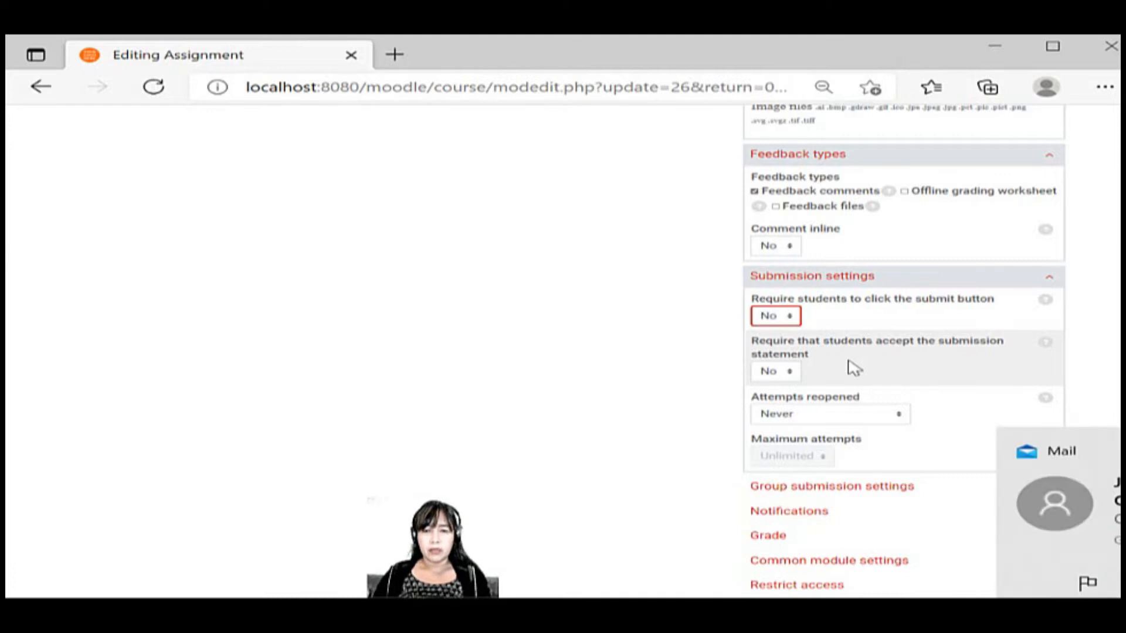
- Dismiss the mail notification and choose Never for reopening attempts in the submission settings
{"action": "left_click", "coordinate": [1119, 451]}
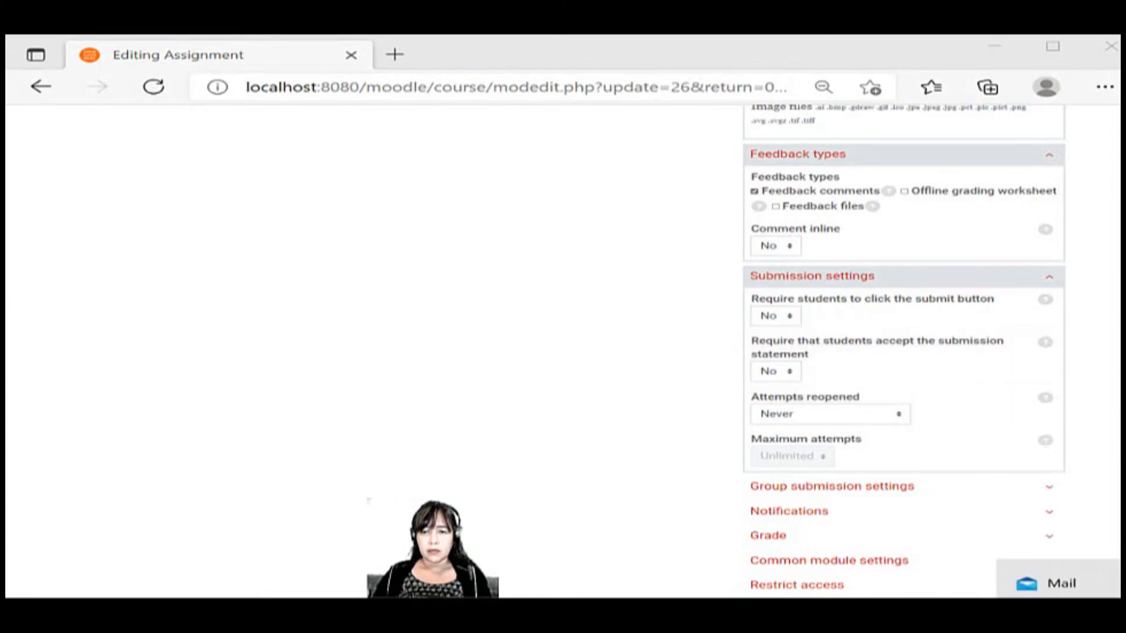
{"action": "left_click", "coordinate": [1118, 581]}
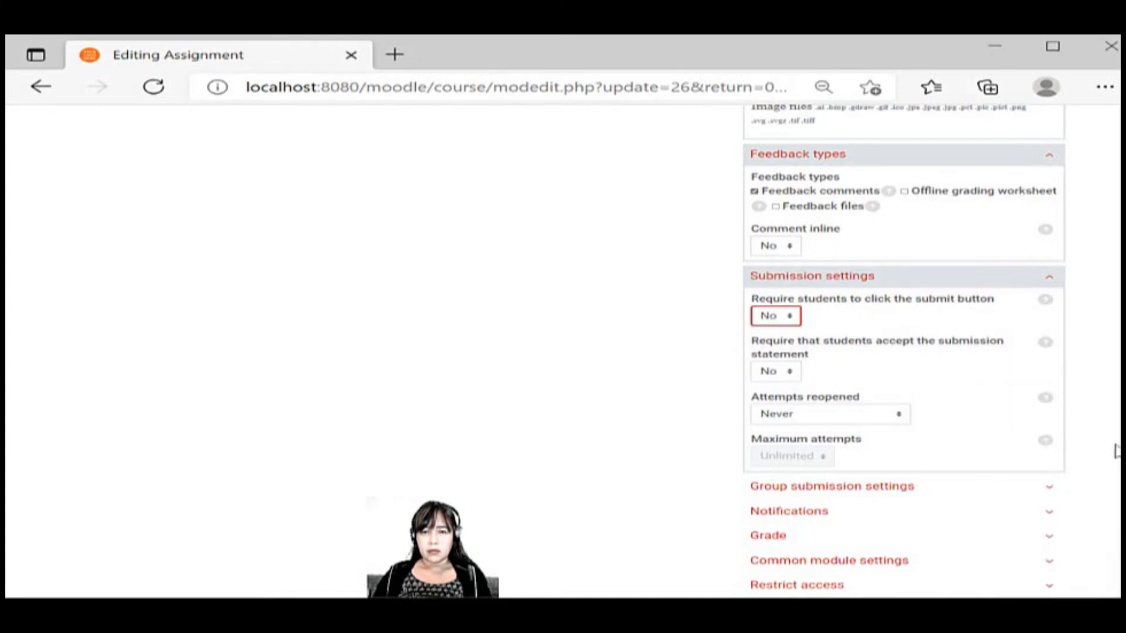
{"action": "left_click", "coordinate": [855, 419]}
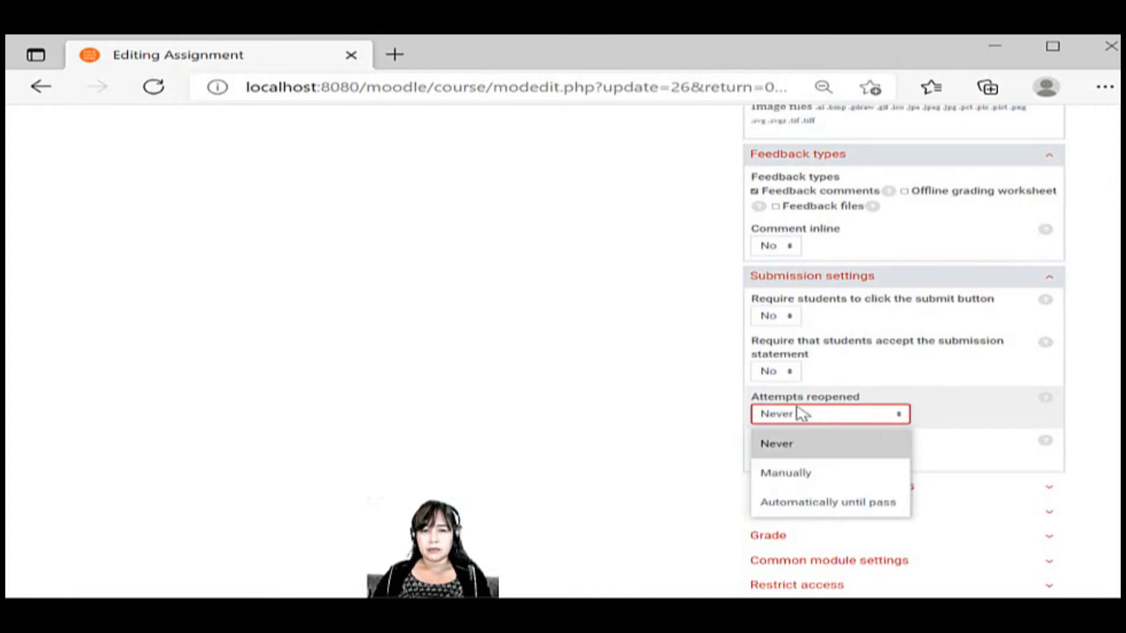
{"action": "left_click", "coordinate": [799, 451]}
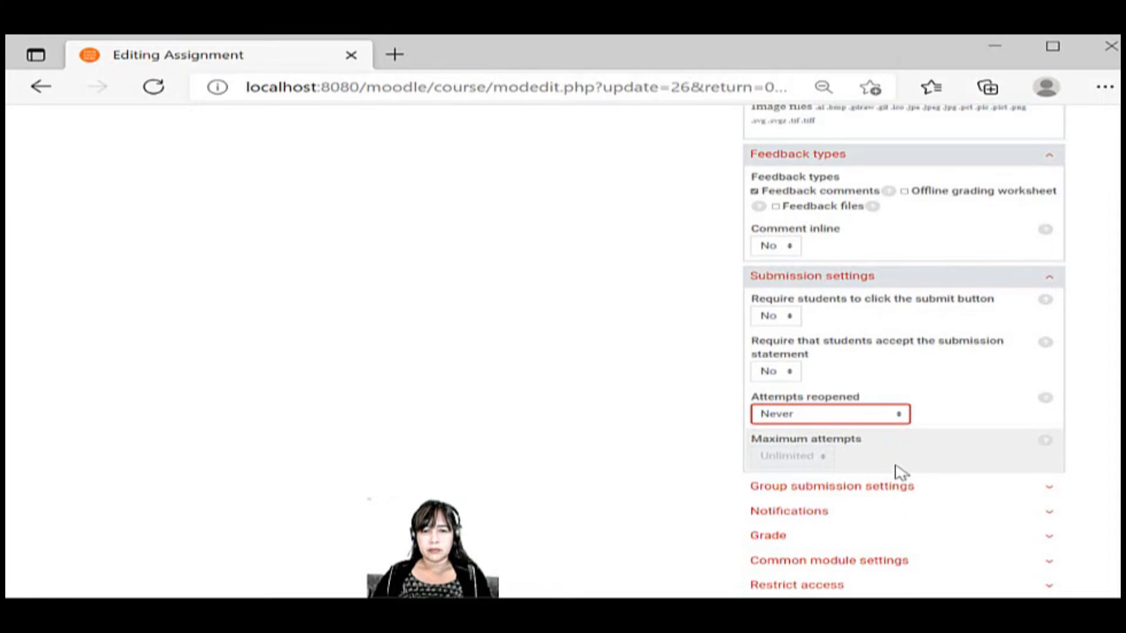
{"action": "scroll", "coordinate": [901, 472], "scroll_direction": "down", "scroll_amount": 1}
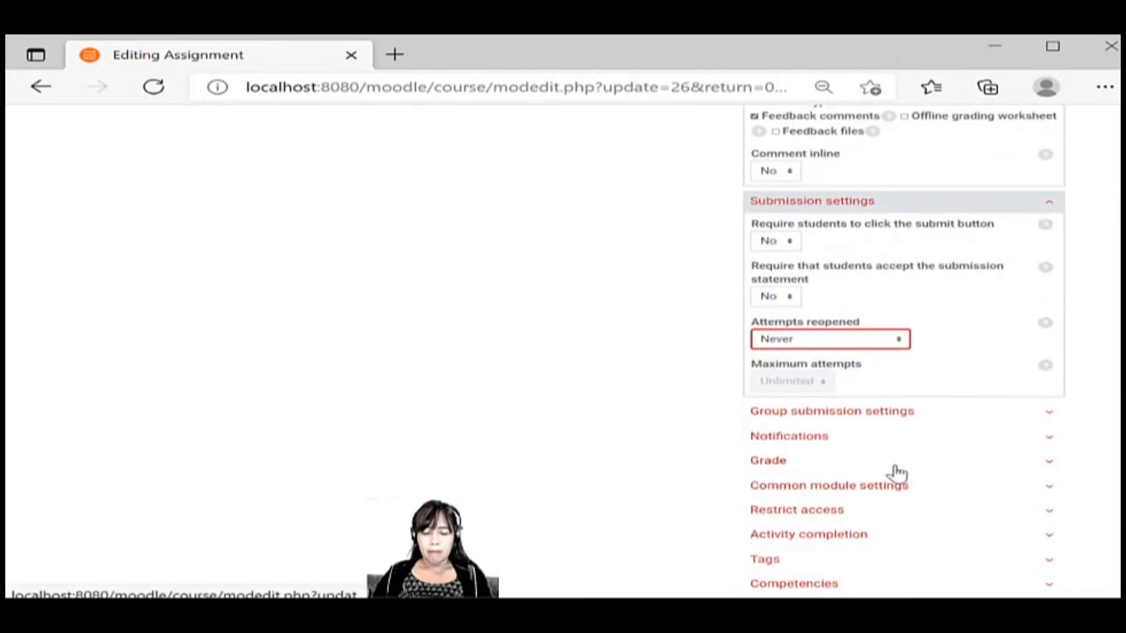
- Expand the Group submission settings and Notifications sections to examine their options
{"action": "left_click", "coordinate": [835, 418]}
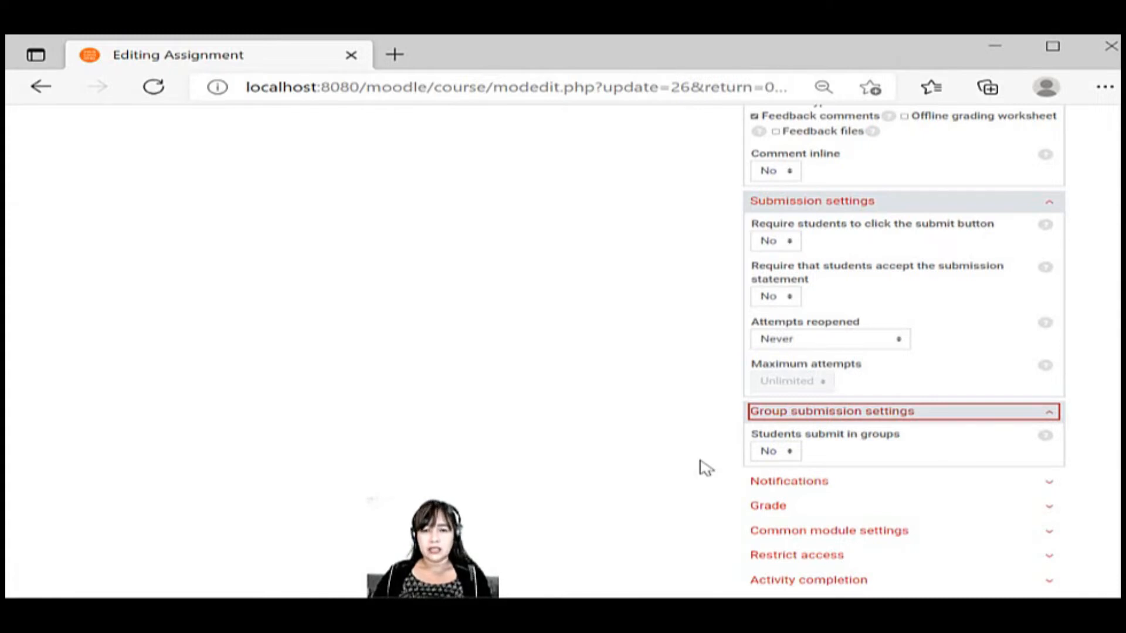
{"action": "left_click", "coordinate": [779, 482]}
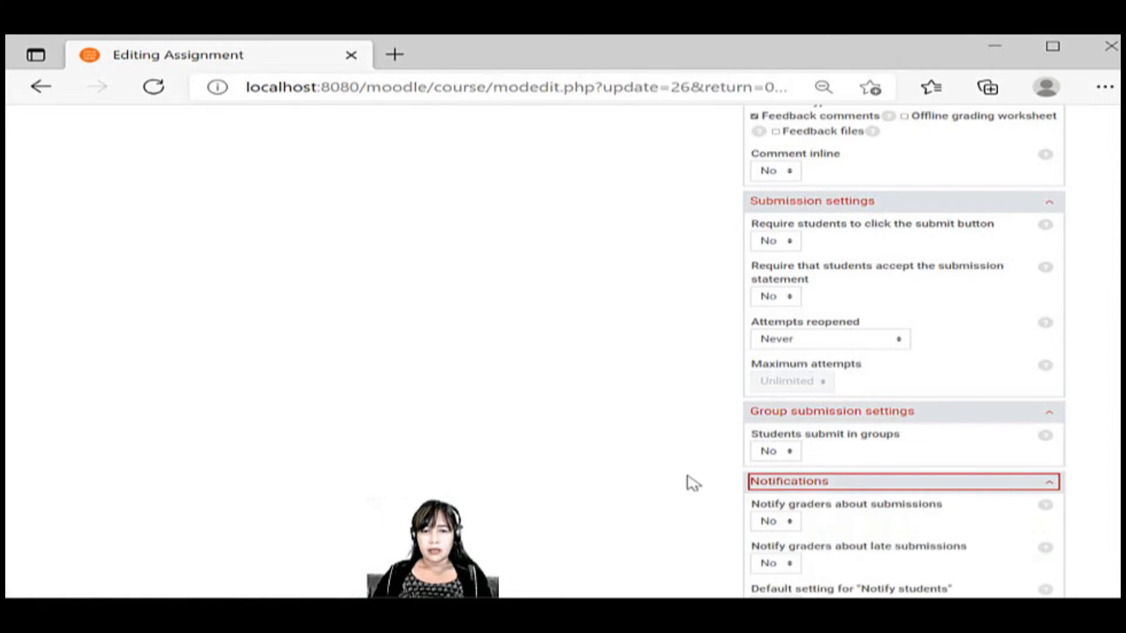
{"action": "scroll", "coordinate": [691, 483], "scroll_direction": "down", "scroll_amount": 2}
{"action": "scroll", "coordinate": [692, 480], "scroll_direction": "down", "scroll_amount": 1}
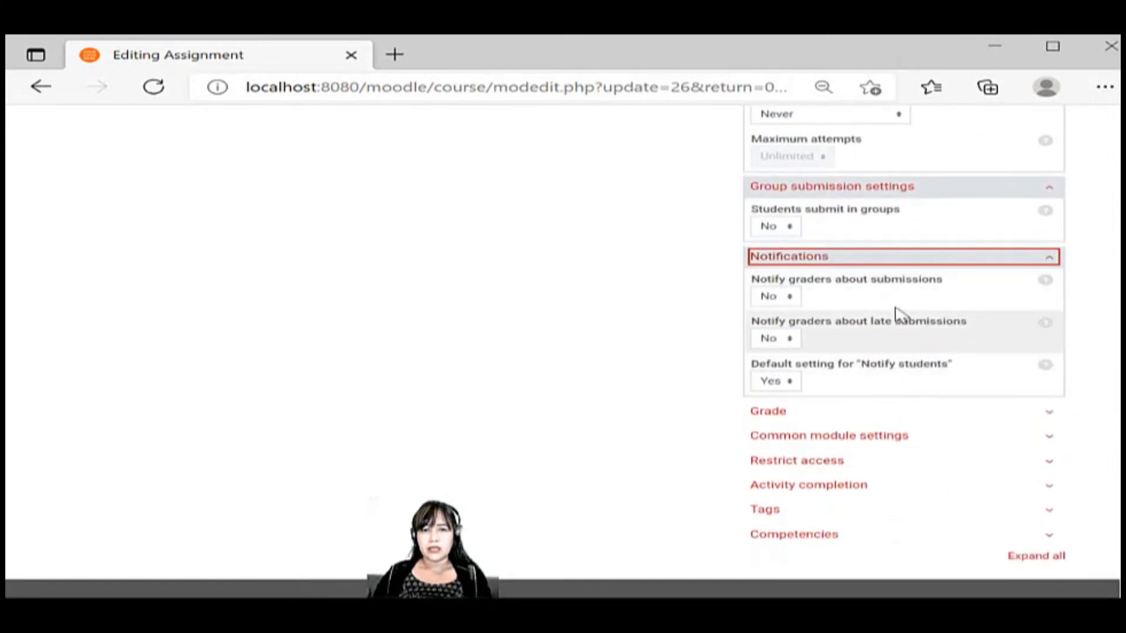
- Expand the Grade section, choose Point as the grade type and review the maximum grade and other grading options
{"action": "left_click", "coordinate": [778, 420]}
{"action": "scroll", "coordinate": [663, 463], "scroll_direction": "down", "scroll_amount": 1}
{"action": "scroll", "coordinate": [663, 463], "scroll_direction": "down", "scroll_amount": 1}
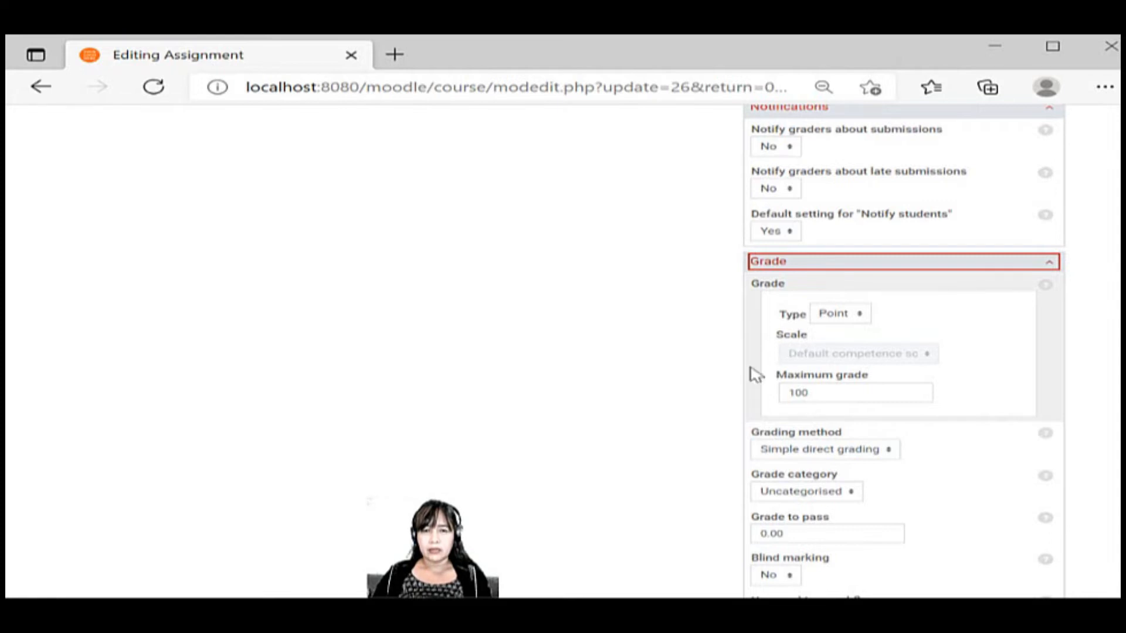
{"action": "left_click", "coordinate": [820, 320]}
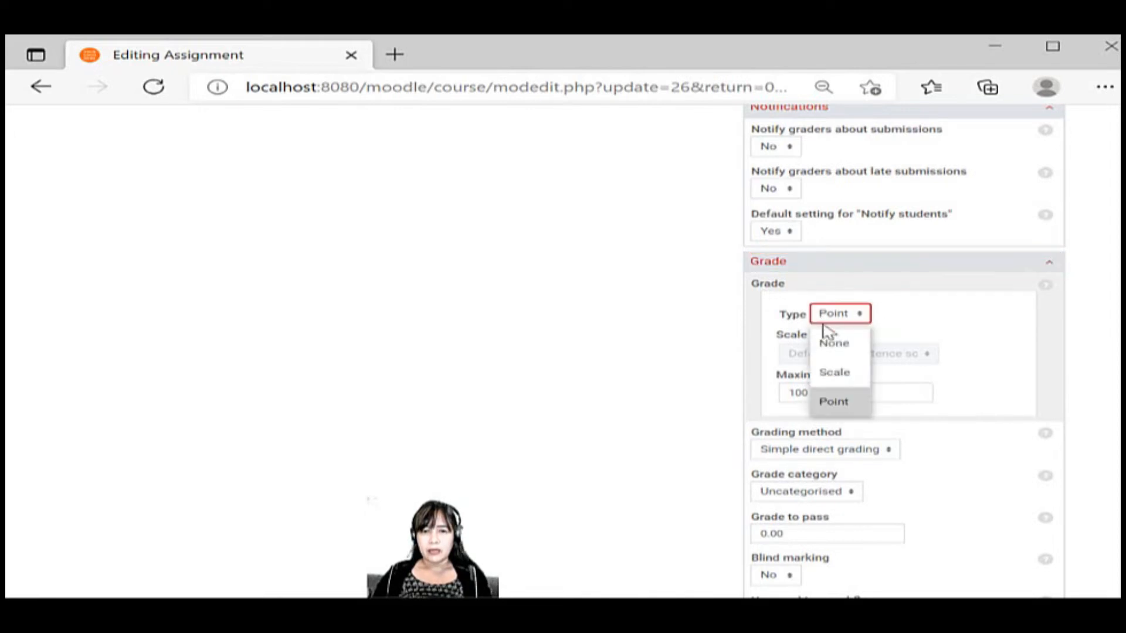
{"action": "left_click", "coordinate": [839, 400]}
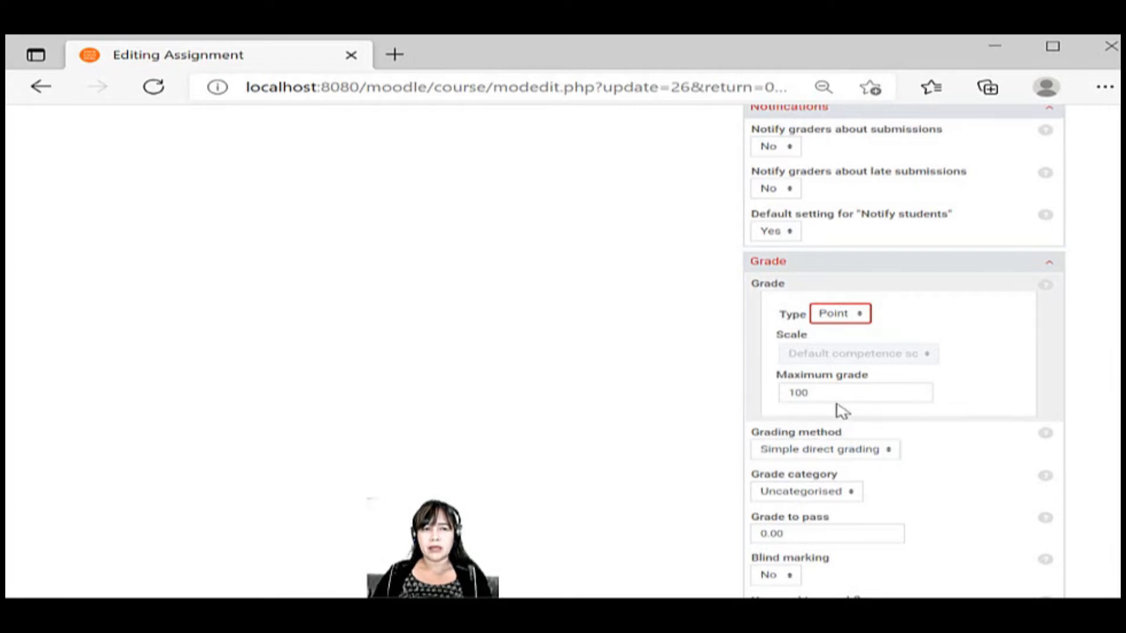
{"action": "double_click", "coordinate": [795, 394]}
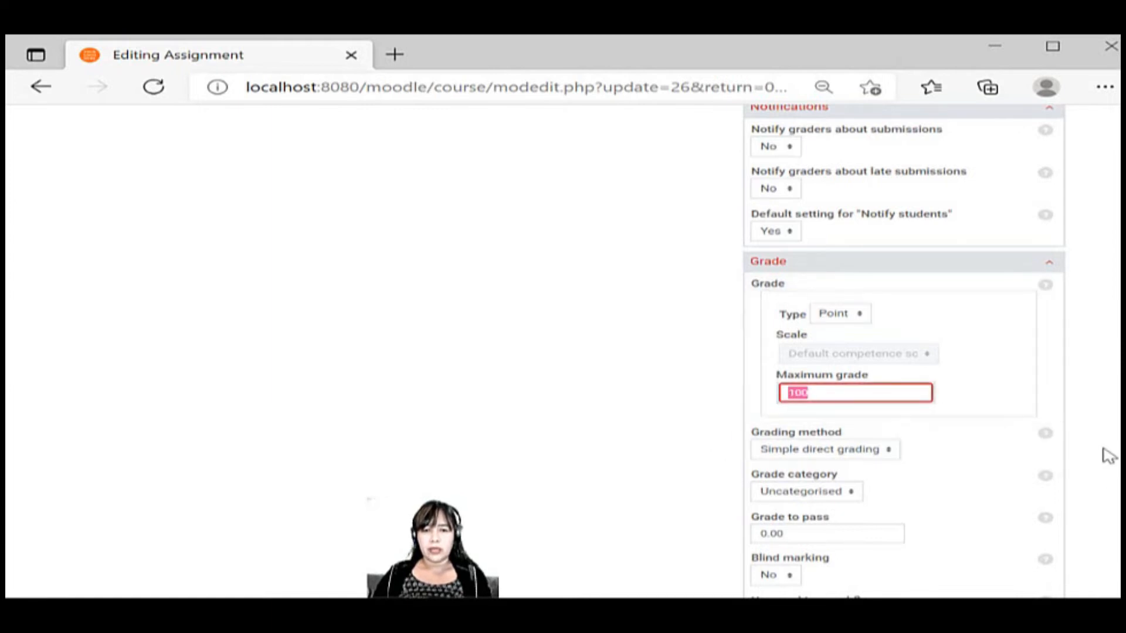
{"action": "scroll", "coordinate": [1116, 463], "scroll_direction": "down", "scroll_amount": 3}
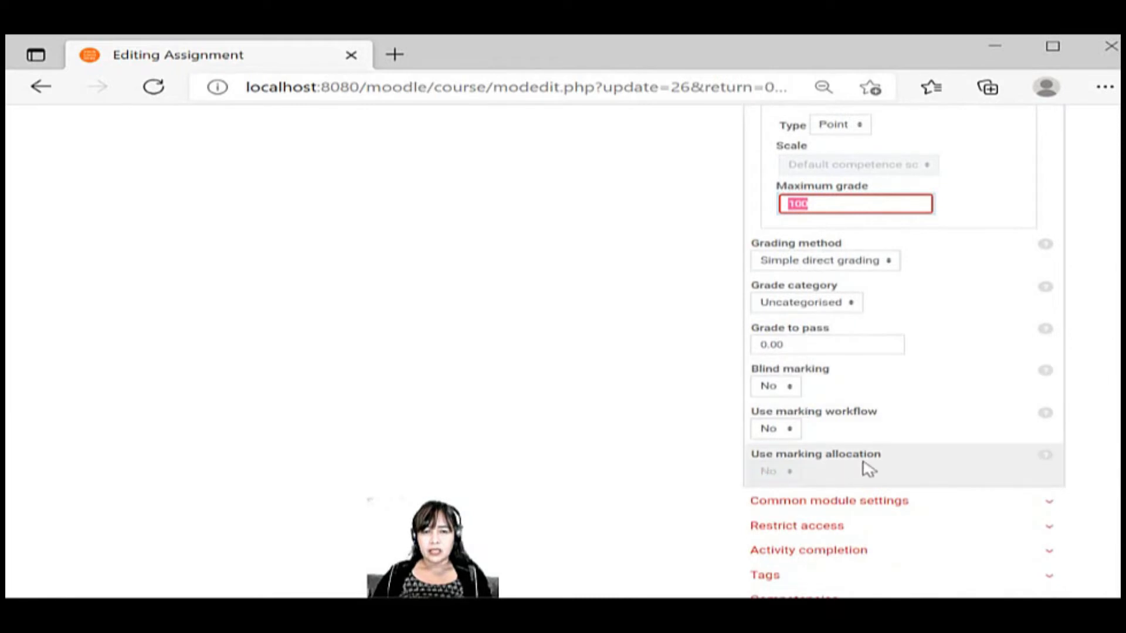
{"action": "scroll", "coordinate": [903, 352], "scroll_direction": "down", "scroll_amount": 2}
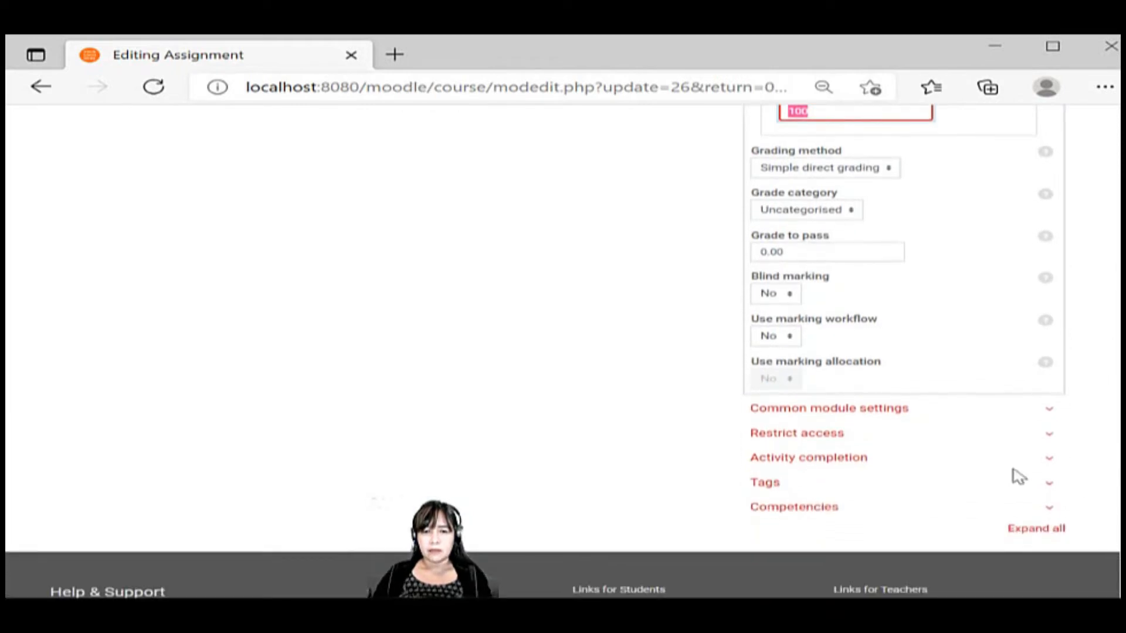
- Expand Common module settings to examine the ID number, group mode and additional files options
{"action": "left_click", "coordinate": [956, 414]}
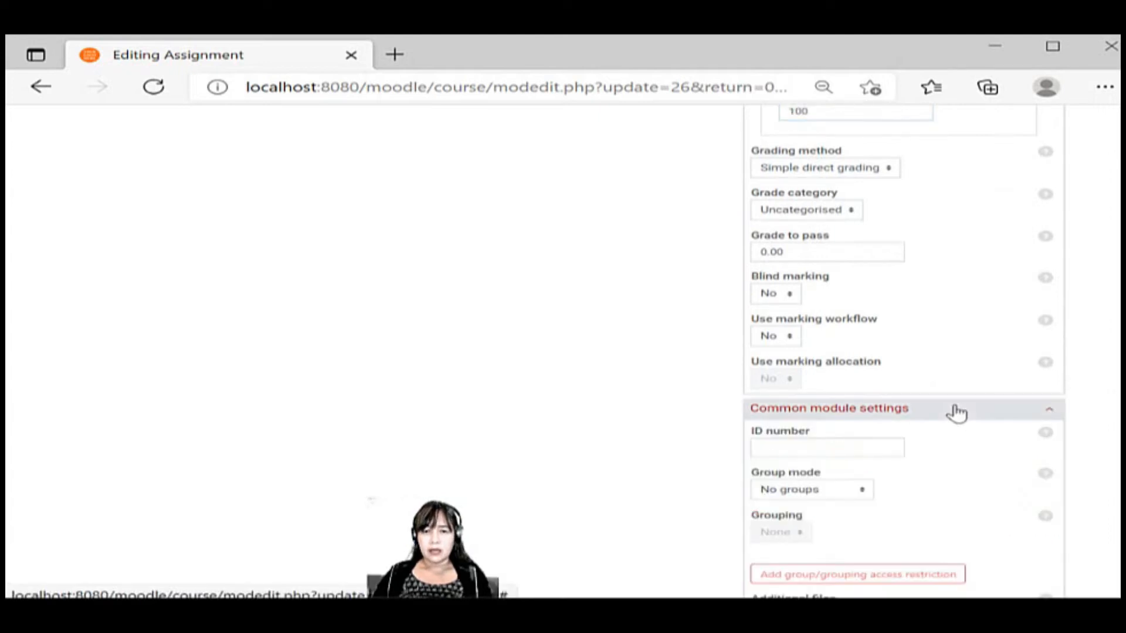
{"action": "scroll", "coordinate": [962, 427], "scroll_direction": "down", "scroll_amount": 2}
{"action": "scroll", "coordinate": [965, 427], "scroll_direction": "down", "scroll_amount": 2}
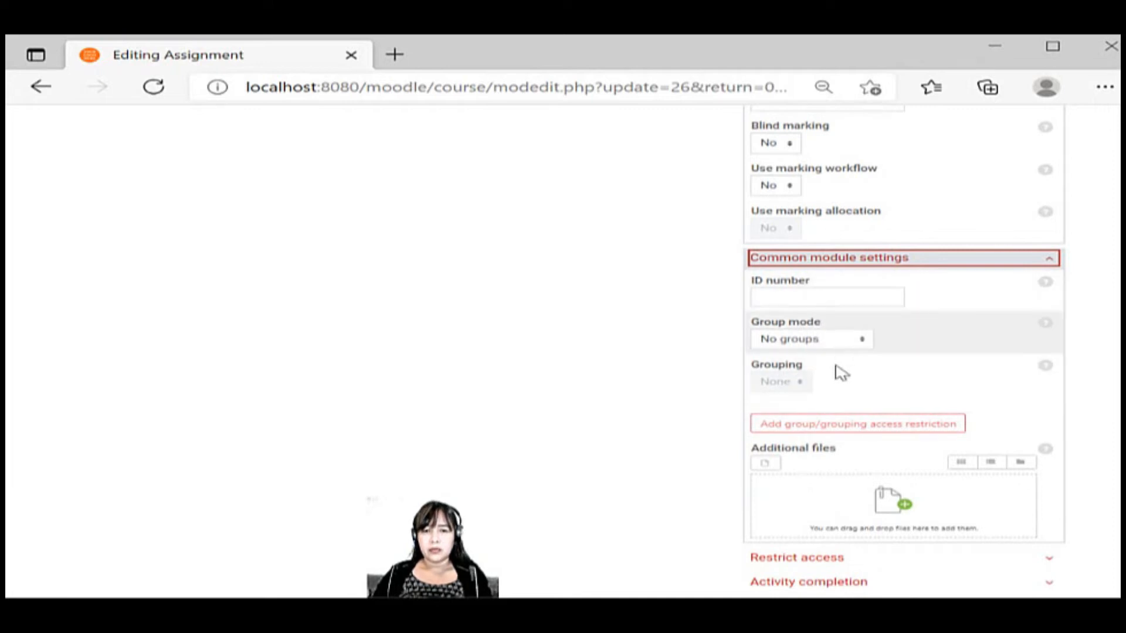
{"action": "scroll", "coordinate": [884, 467], "scroll_direction": "down", "scroll_amount": 3}
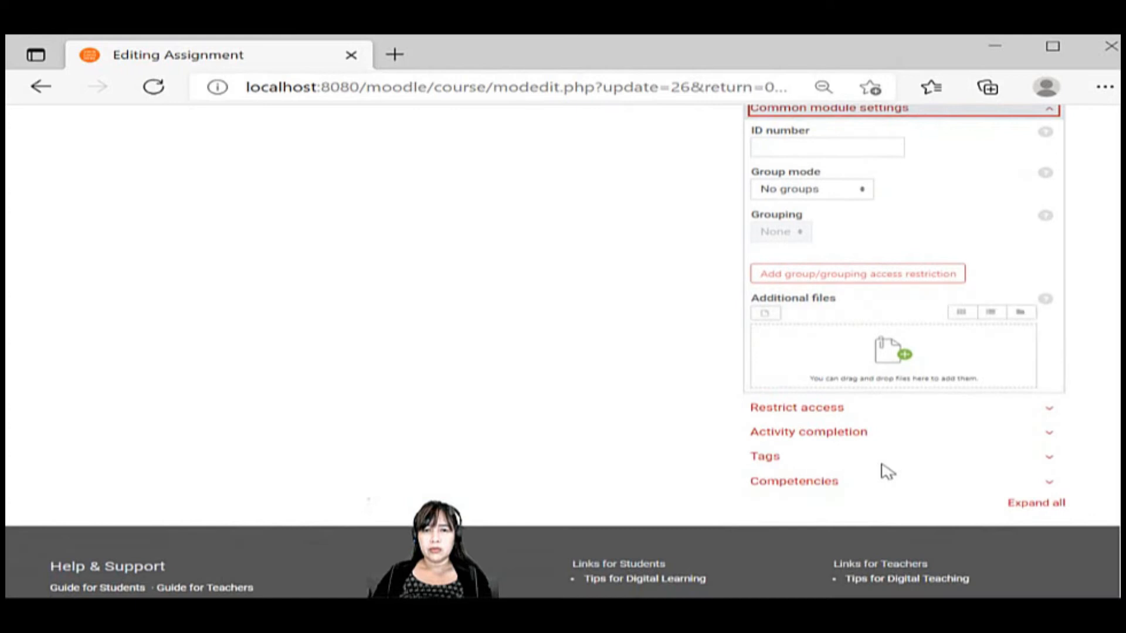
- Expand the Restrict access and Activity completion sections to examine their options
{"action": "left_click", "coordinate": [840, 408]}
{"action": "scroll", "coordinate": [646, 455], "scroll_direction": "down", "scroll_amount": 2}
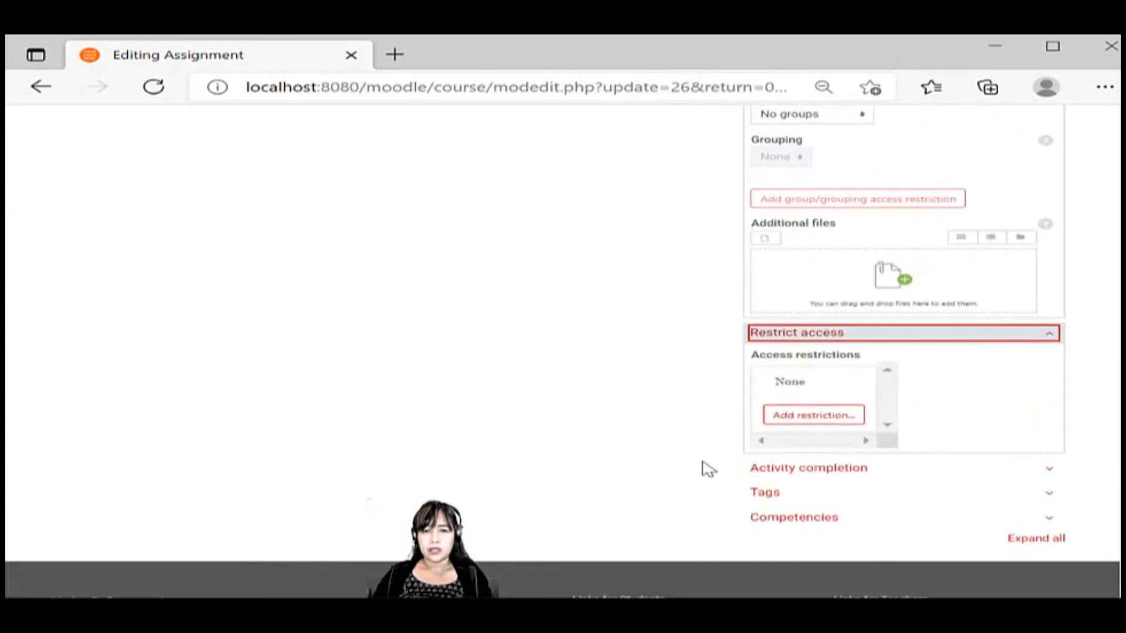
{"action": "left_click", "coordinate": [762, 469]}
{"action": "scroll", "coordinate": [656, 484], "scroll_direction": "down", "scroll_amount": 3}
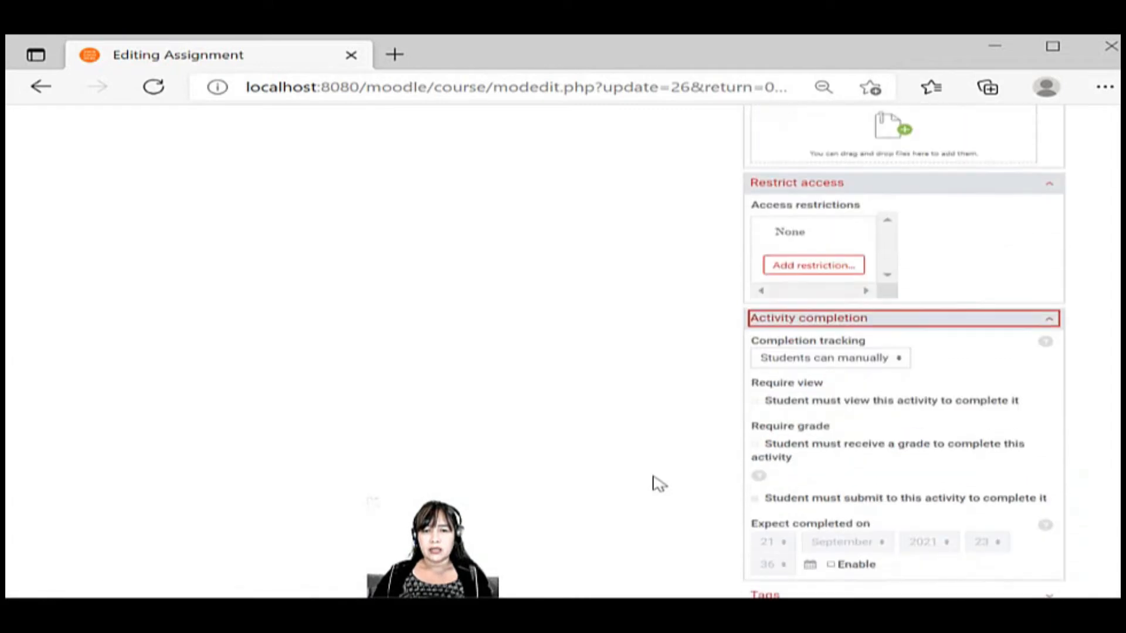
{"action": "scroll", "coordinate": [659, 483], "scroll_direction": "down", "scroll_amount": 1}
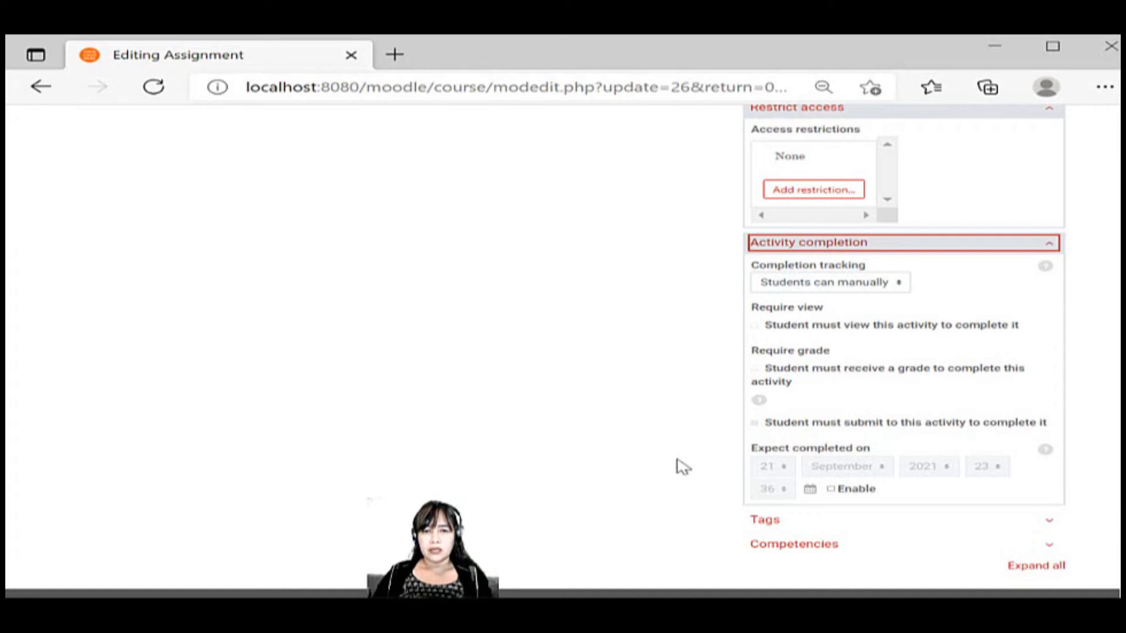
- Try completion tracking based on met conditions with a required grade, and return it to students manually marking the activity as completed
{"action": "left_click", "coordinate": [828, 284]}
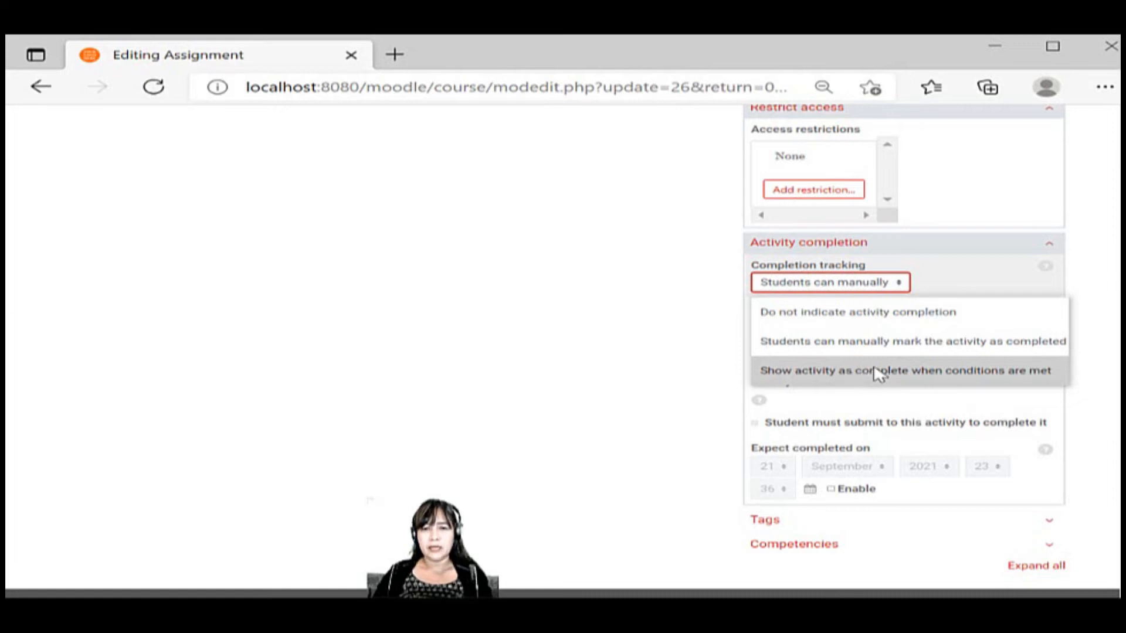
{"action": "left_click", "coordinate": [887, 371]}
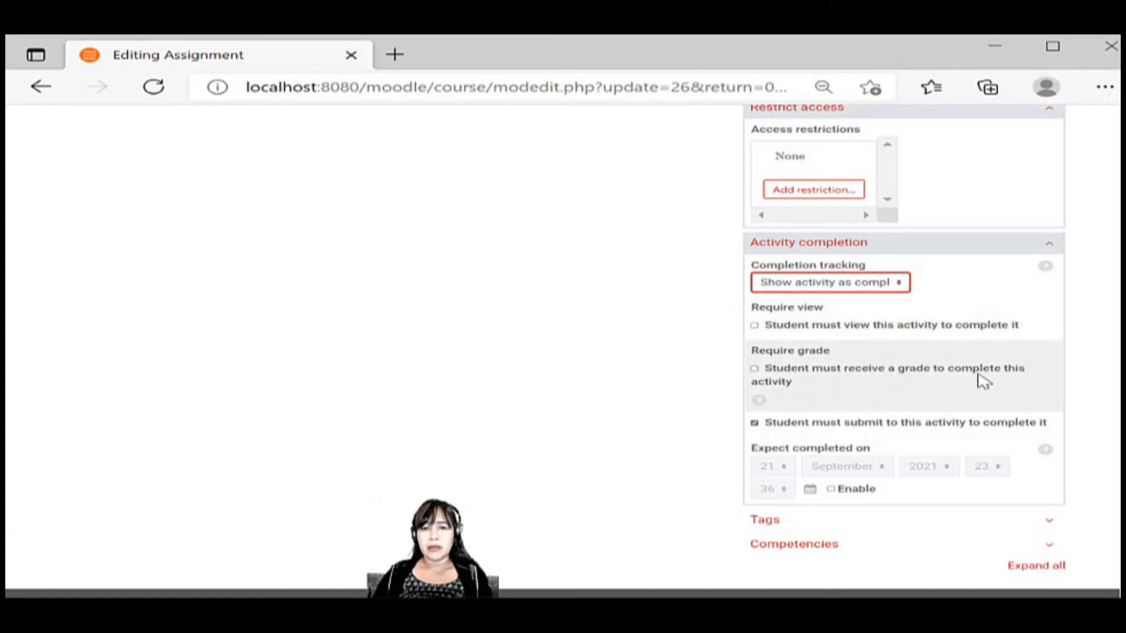
{"action": "left_click", "coordinate": [775, 369]}
{"action": "left_click", "coordinate": [785, 328]}
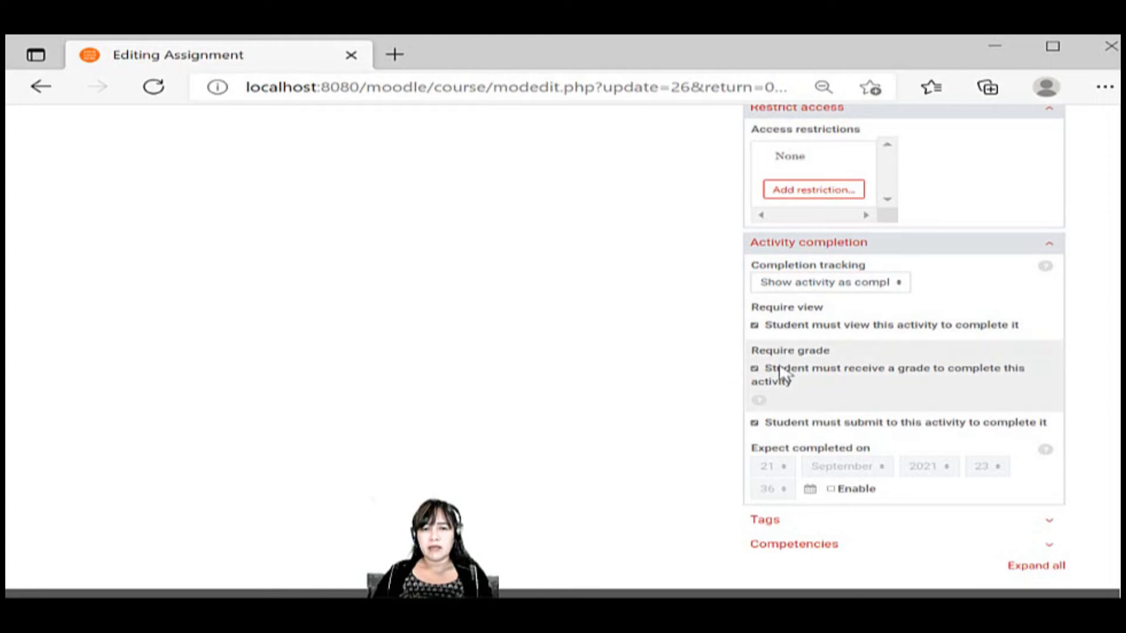
{"action": "left_click", "coordinate": [794, 326]}
{"action": "left_click", "coordinate": [854, 283]}
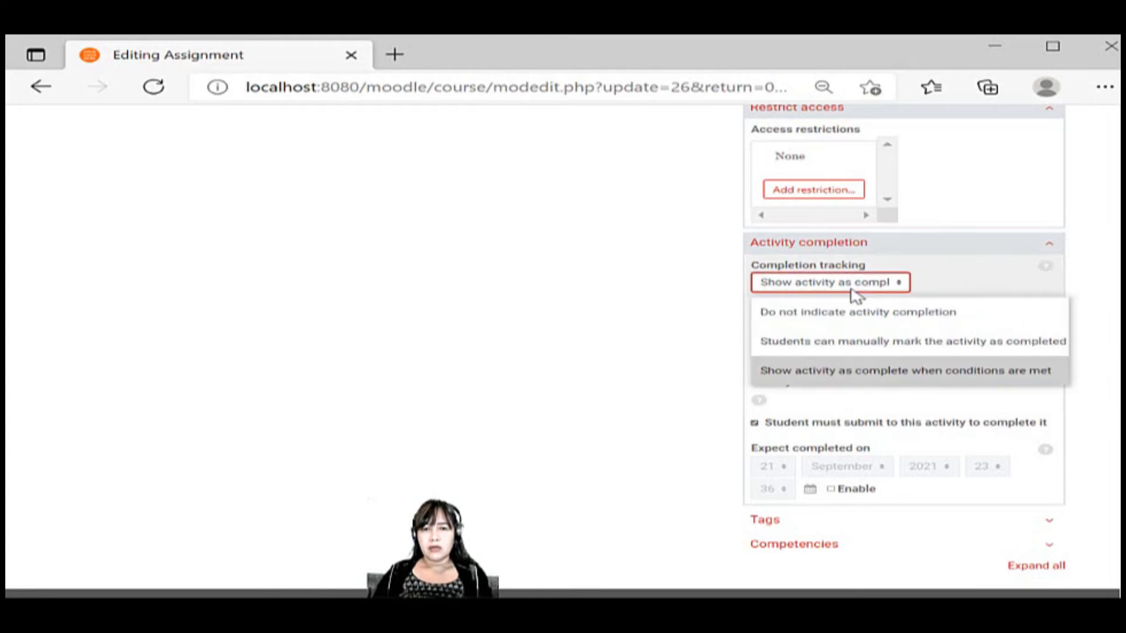
{"action": "left_click", "coordinate": [887, 346]}
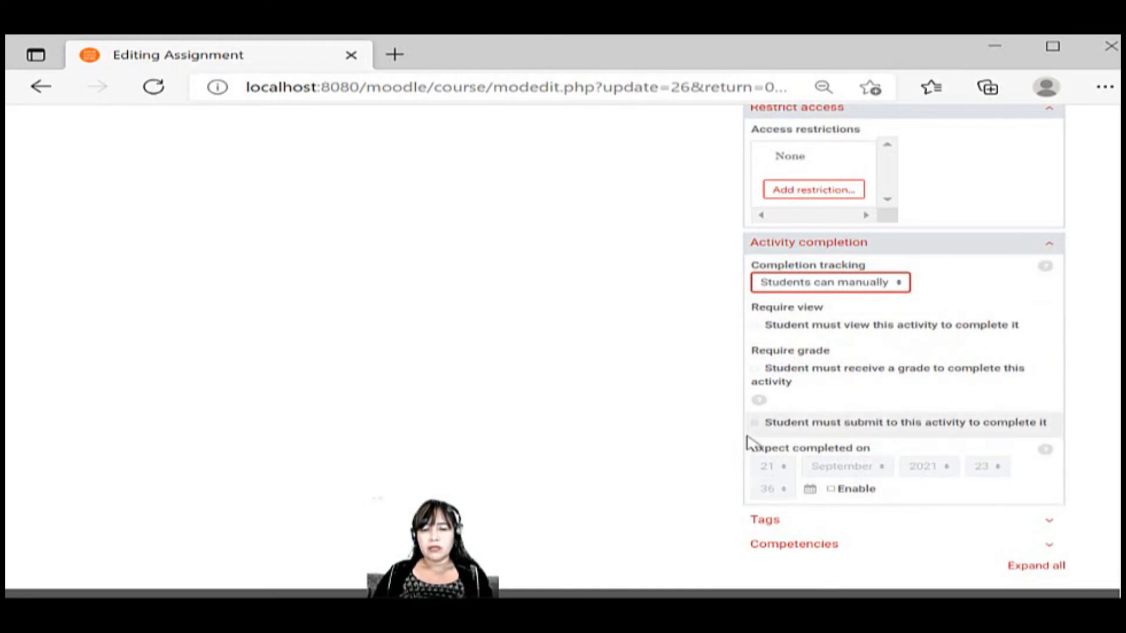
- Enable the expected completion date and expand all remaining sections, including Tags and Competencies
{"action": "left_click", "coordinate": [857, 491]}
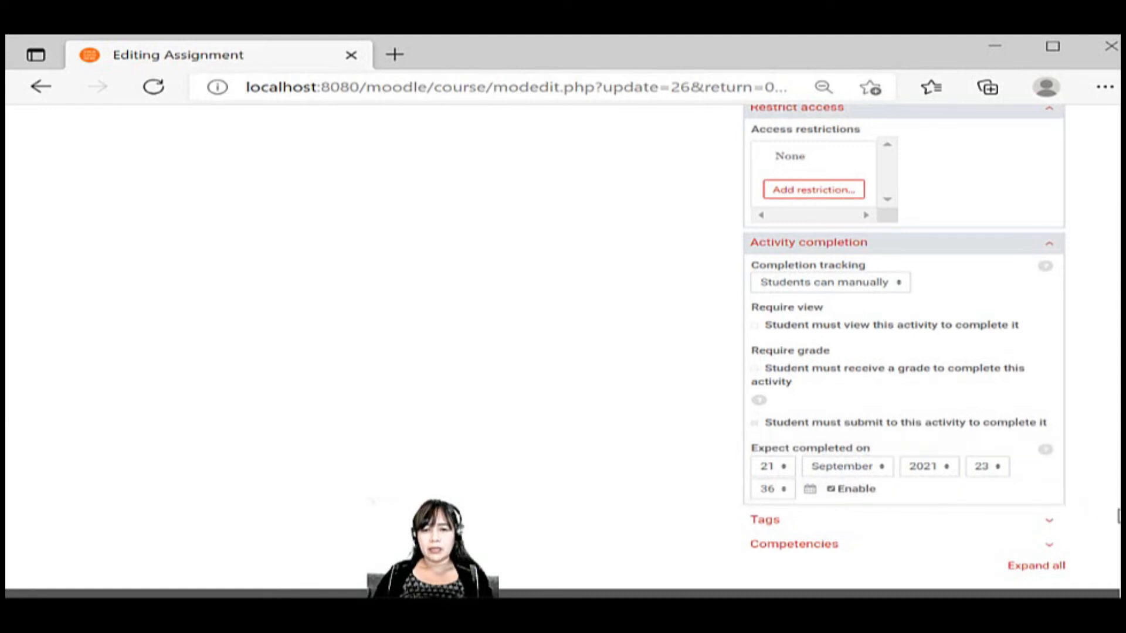
{"action": "scroll", "coordinate": [1081, 518], "scroll_direction": "down", "scroll_amount": 2}
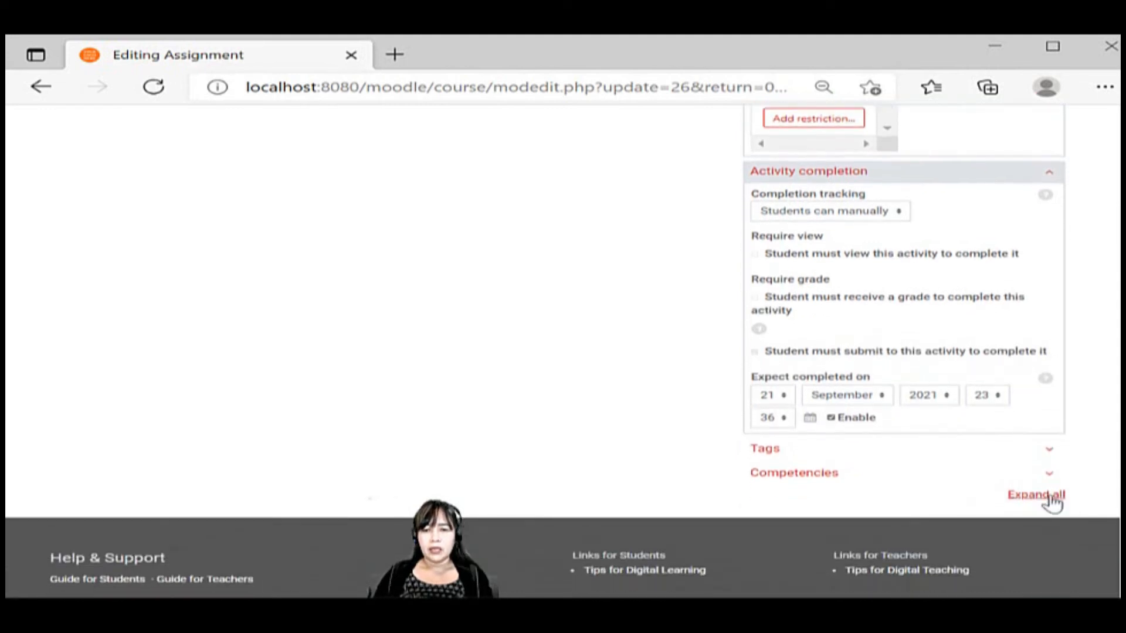
{"action": "left_click", "coordinate": [1041, 494]}
{"action": "scroll", "coordinate": [1087, 502], "scroll_direction": "down", "scroll_amount": 2}
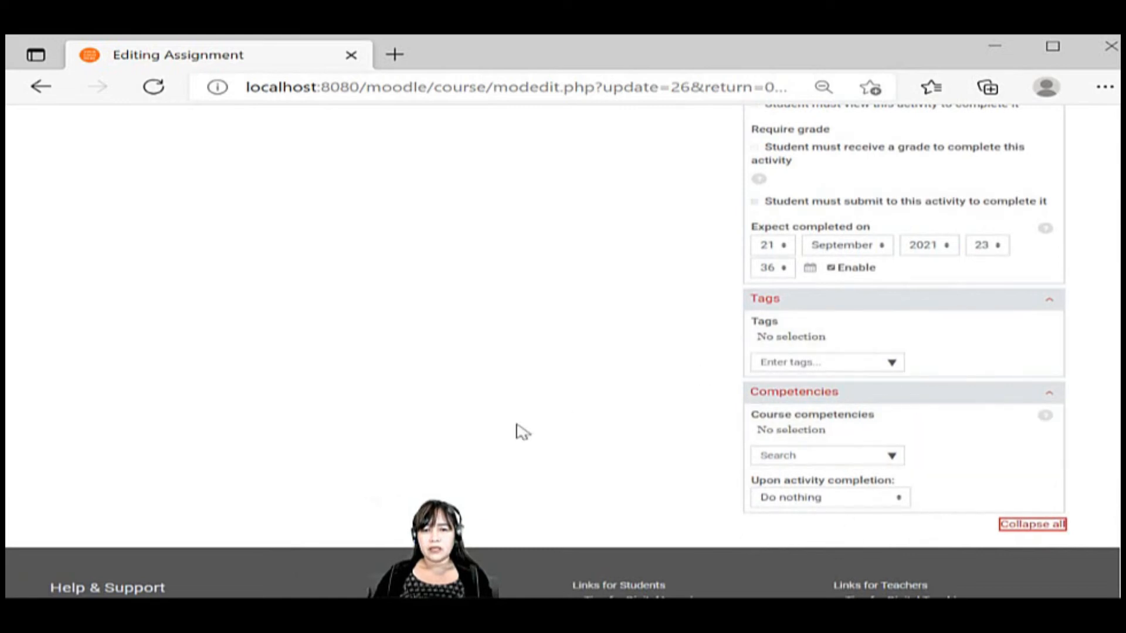
- Save the assignment settings and display the resulting Assignment #1 page
{"action": "scroll", "coordinate": [522, 432], "scroll_direction": "up", "scroll_amount": 8}
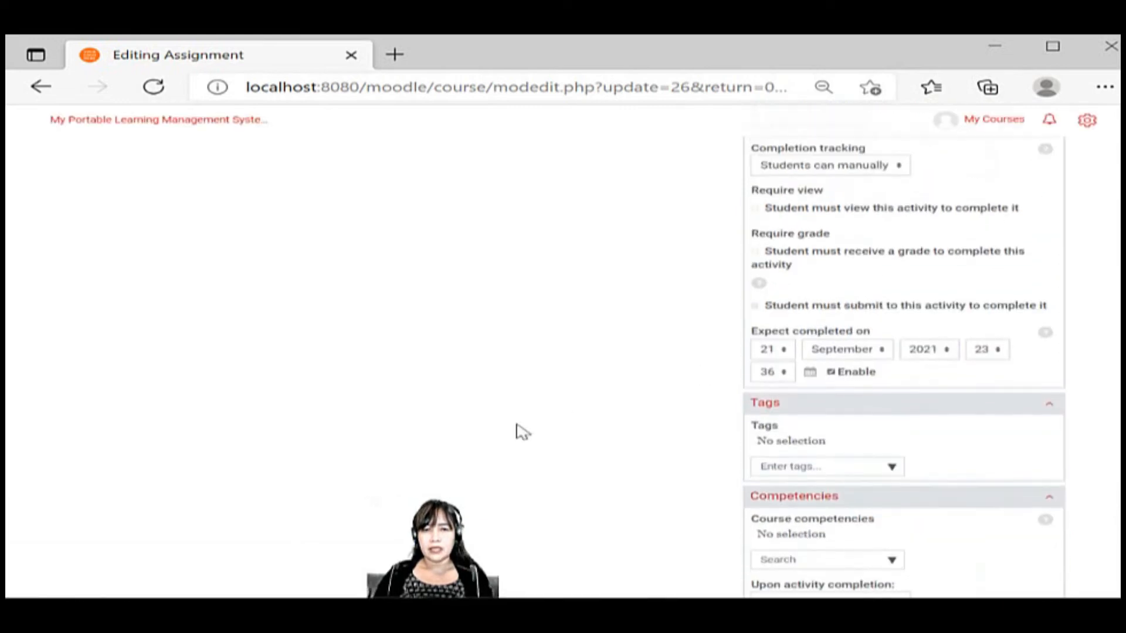
{"action": "scroll", "coordinate": [522, 432], "scroll_direction": "up", "scroll_amount": 12}
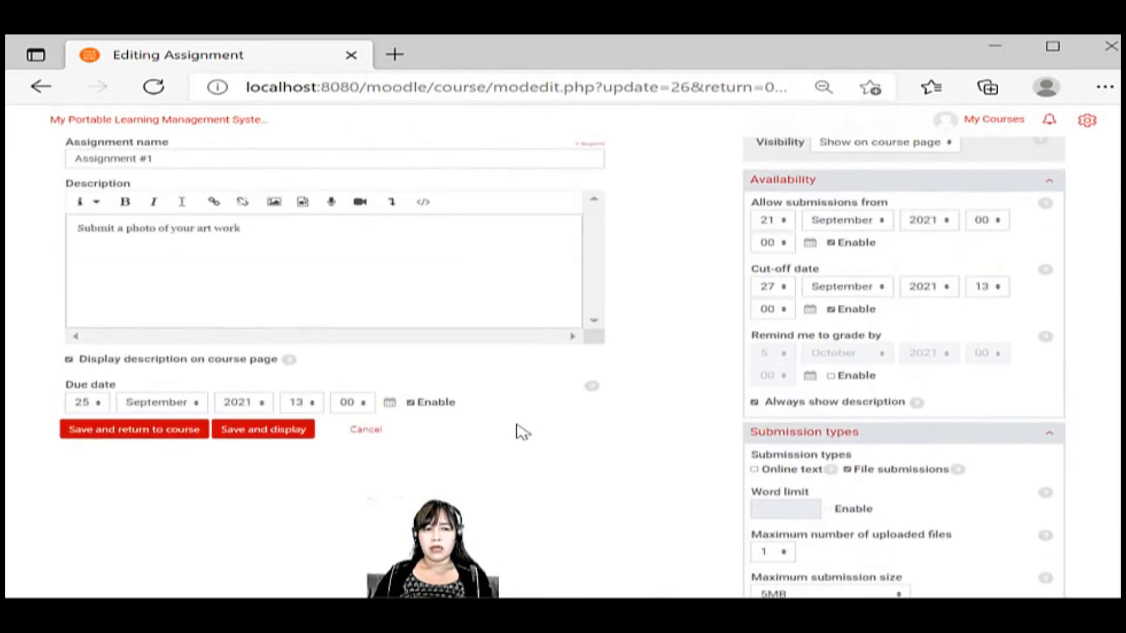
{"action": "scroll", "coordinate": [522, 433], "scroll_direction": "up", "scroll_amount": 2}
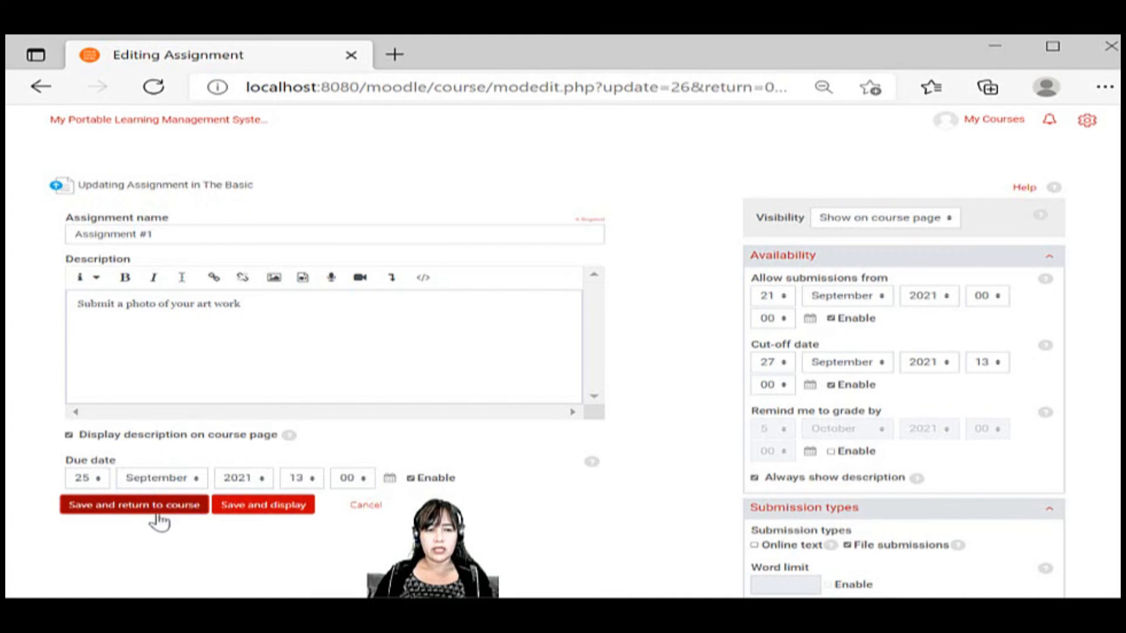
{"action": "left_click", "coordinate": [258, 509]}
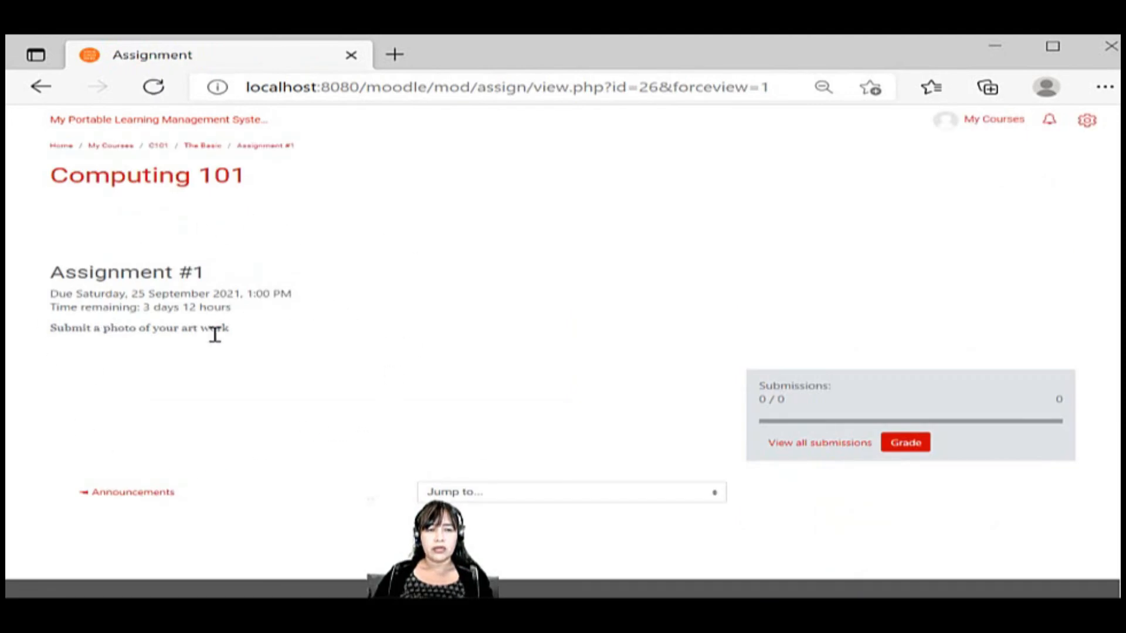
- Go back to the assignment's editing form and save it, returning to the Computing 101 course page
{"action": "left_click", "coordinate": [41, 88]}
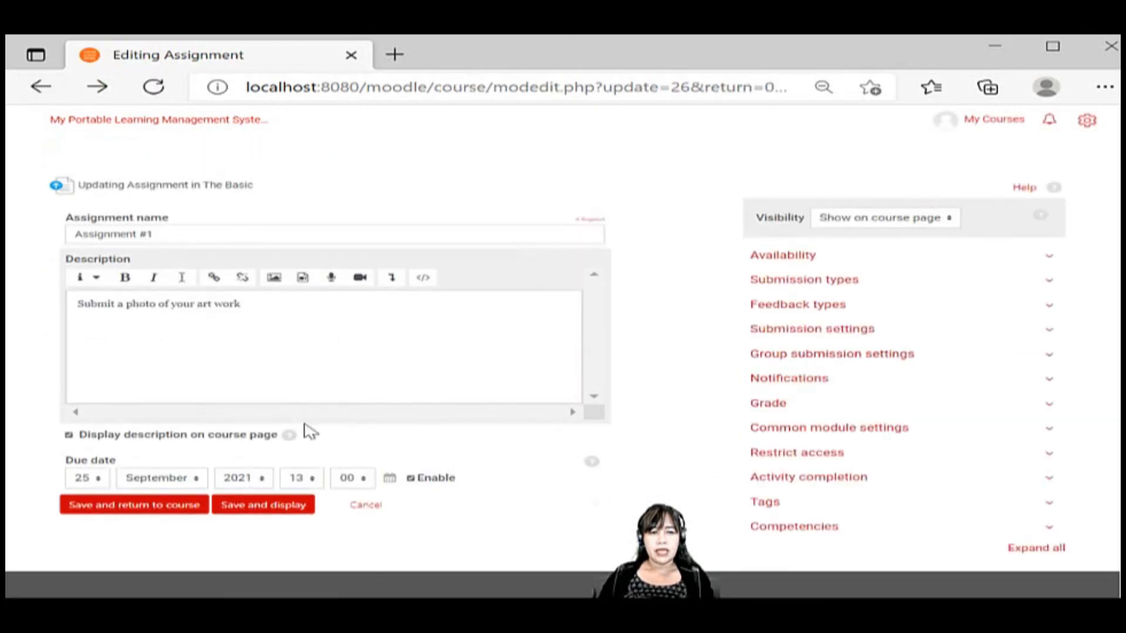
{"action": "left_click", "coordinate": [132, 506]}
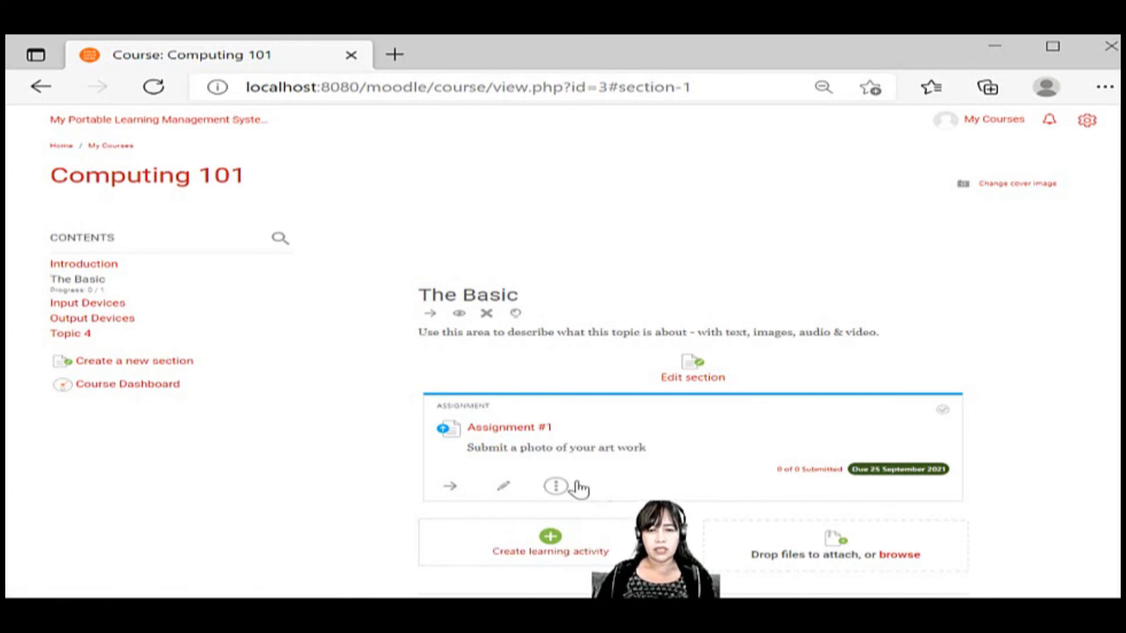
- Reopen Assignment #1 for editing from the course page and expand Submission types to review the file upload options
{"action": "left_click", "coordinate": [506, 489]}
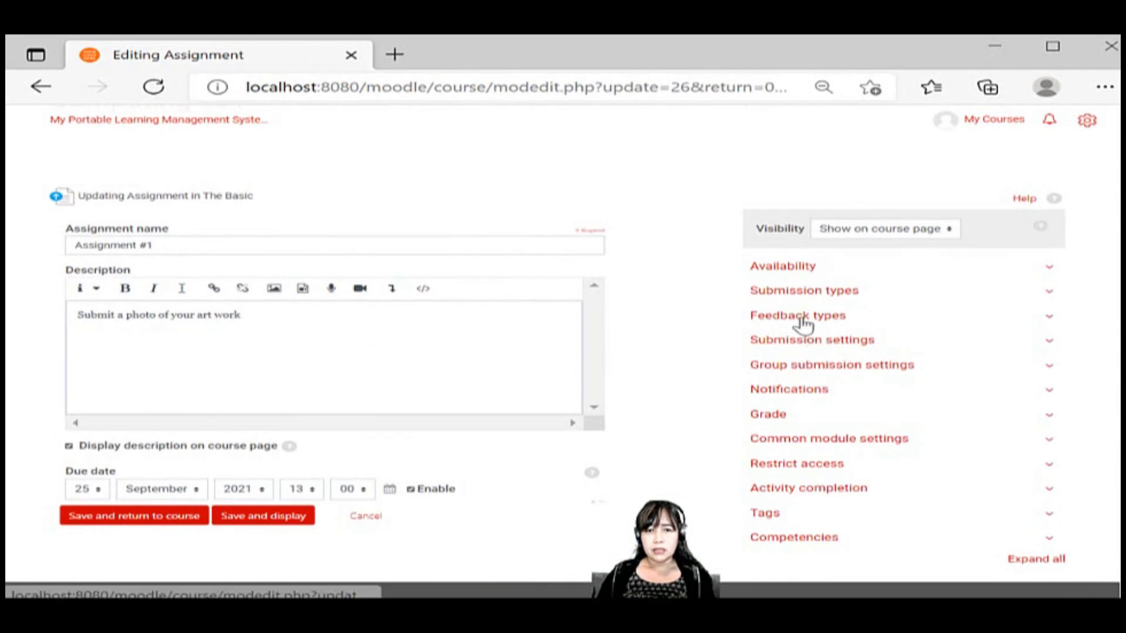
{"action": "left_click", "coordinate": [821, 291]}
{"action": "scroll", "coordinate": [836, 387], "scroll_direction": "down", "scroll_amount": 1}
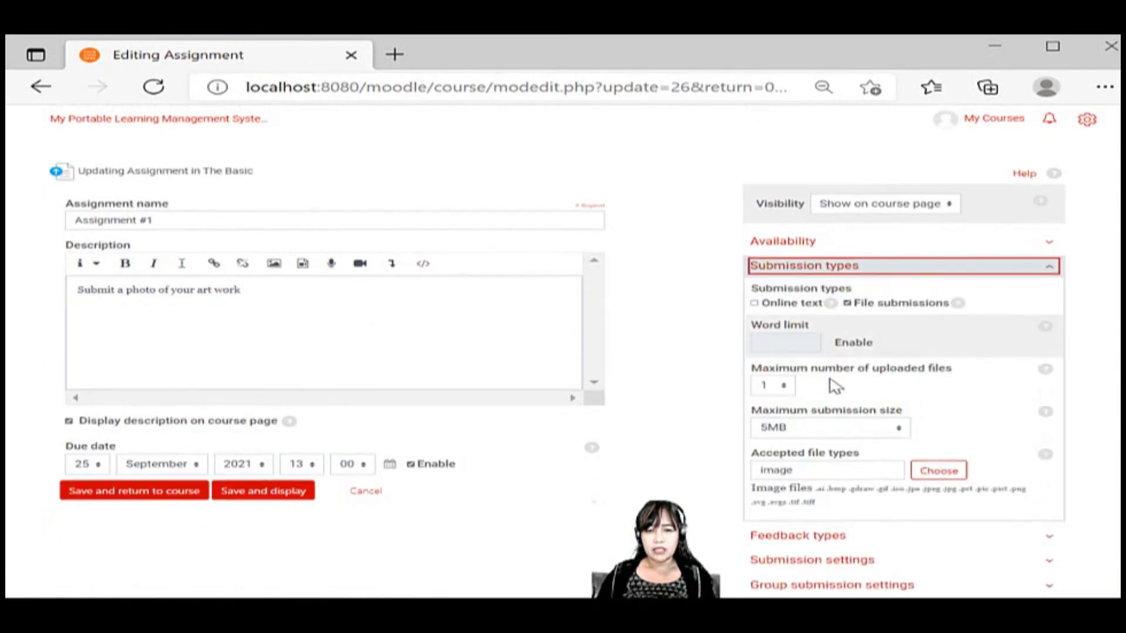
{"action": "scroll", "coordinate": [836, 384], "scroll_direction": "down", "scroll_amount": 2}
{"action": "scroll", "coordinate": [833, 382], "scroll_direction": "down", "scroll_amount": 2}
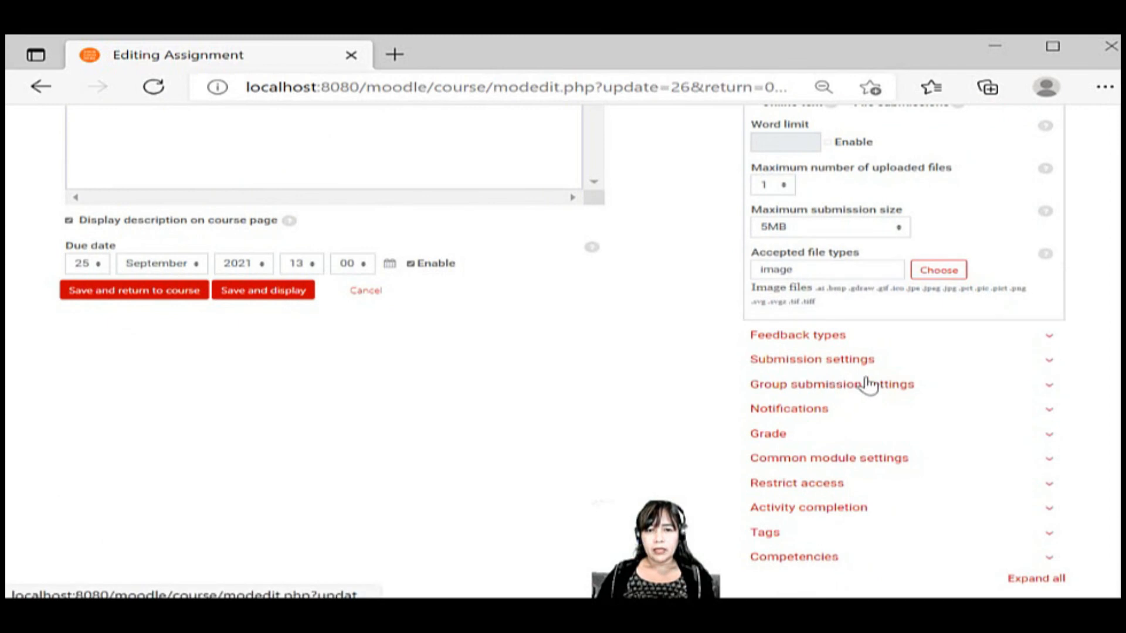
- Expand Submission settings to examine the submit button, submission statement and attempt options
{"action": "left_click", "coordinate": [821, 366]}
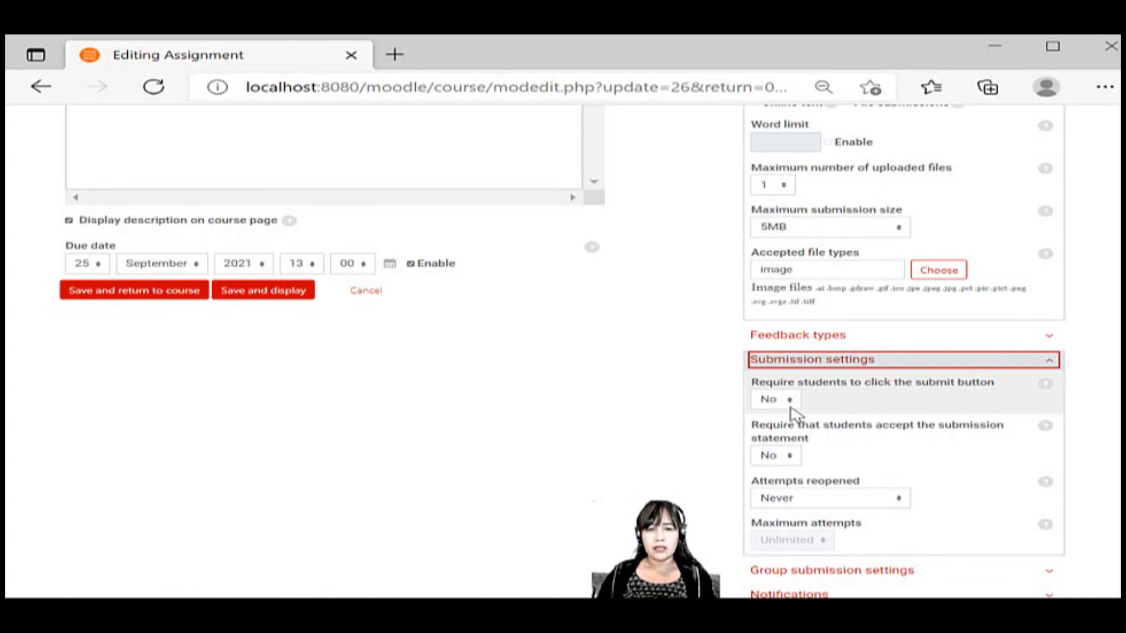
{"action": "scroll", "coordinate": [795, 404], "scroll_direction": "up", "scroll_amount": 5}
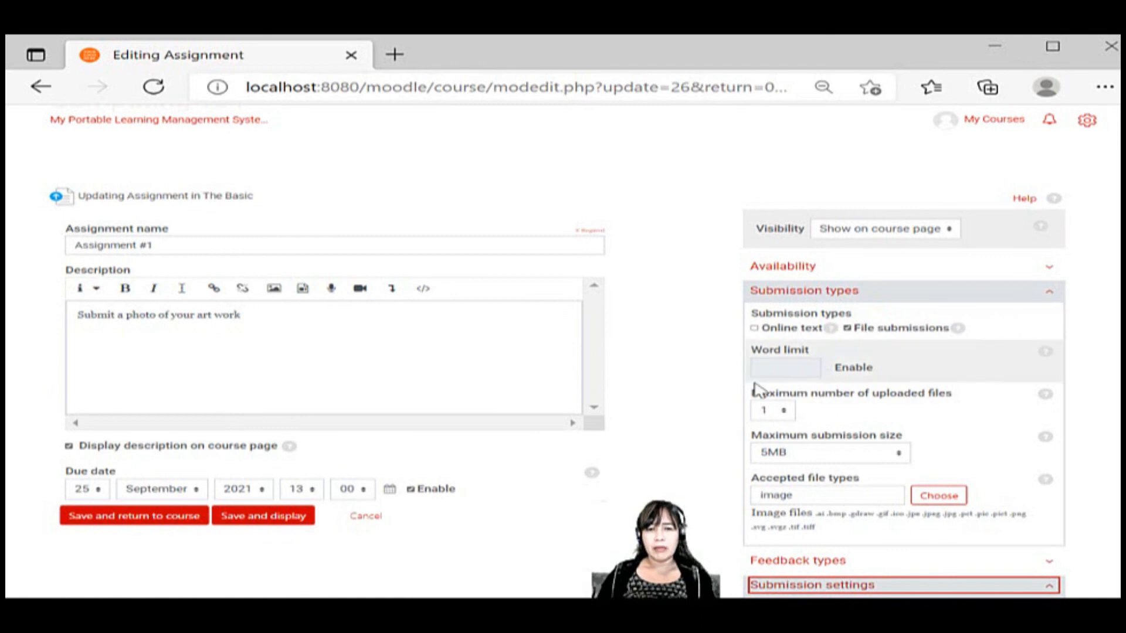
{"action": "scroll", "coordinate": [694, 428], "scroll_direction": "down", "scroll_amount": 3}
{"action": "scroll", "coordinate": [694, 429], "scroll_direction": "down", "scroll_amount": 6}
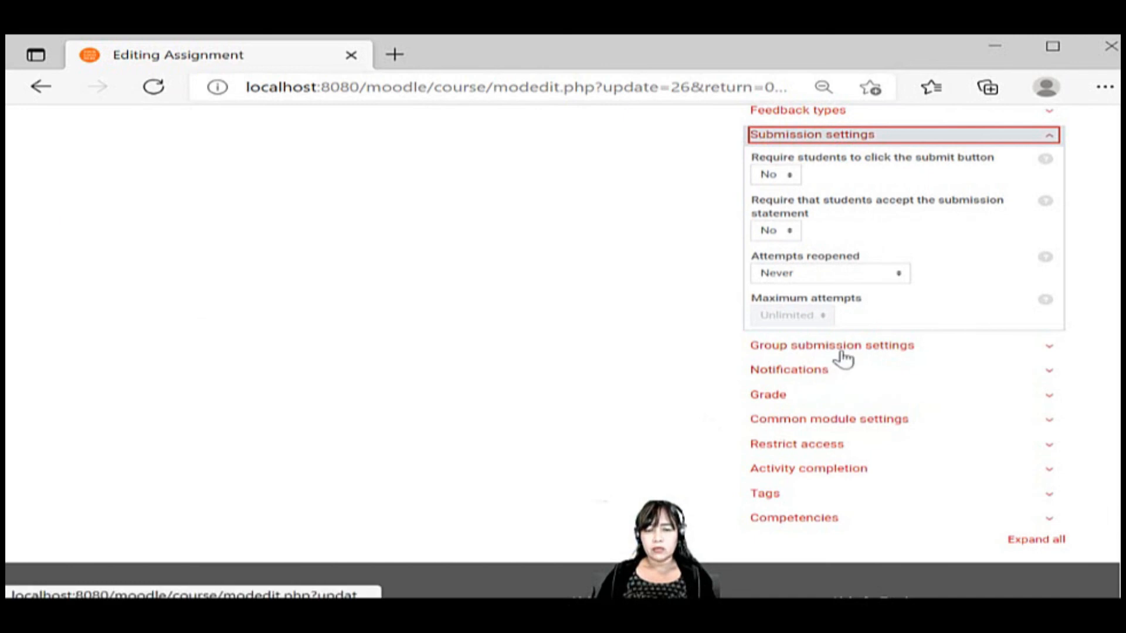
- Expand Group submission settings and Activity completion to review the group submission, completion tracking and expected completion date options
{"action": "left_click", "coordinate": [844, 351]}
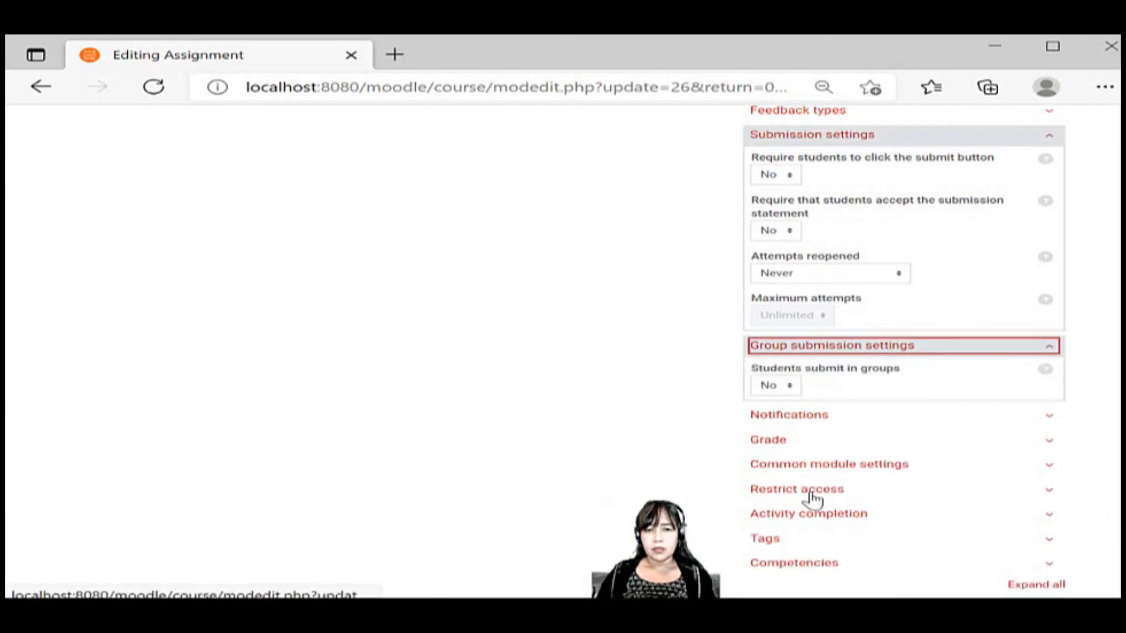
{"action": "left_click", "coordinate": [806, 516]}
{"action": "scroll", "coordinate": [653, 470], "scroll_direction": "down", "scroll_amount": 4}
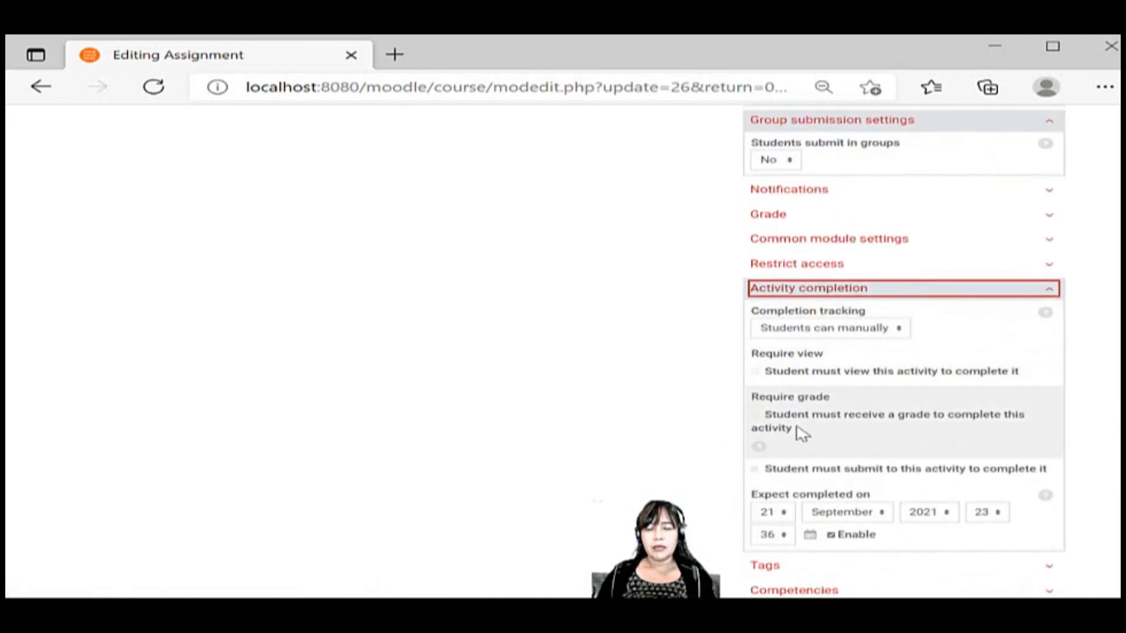
{"action": "scroll", "coordinate": [850, 464], "scroll_direction": "down", "scroll_amount": 3}
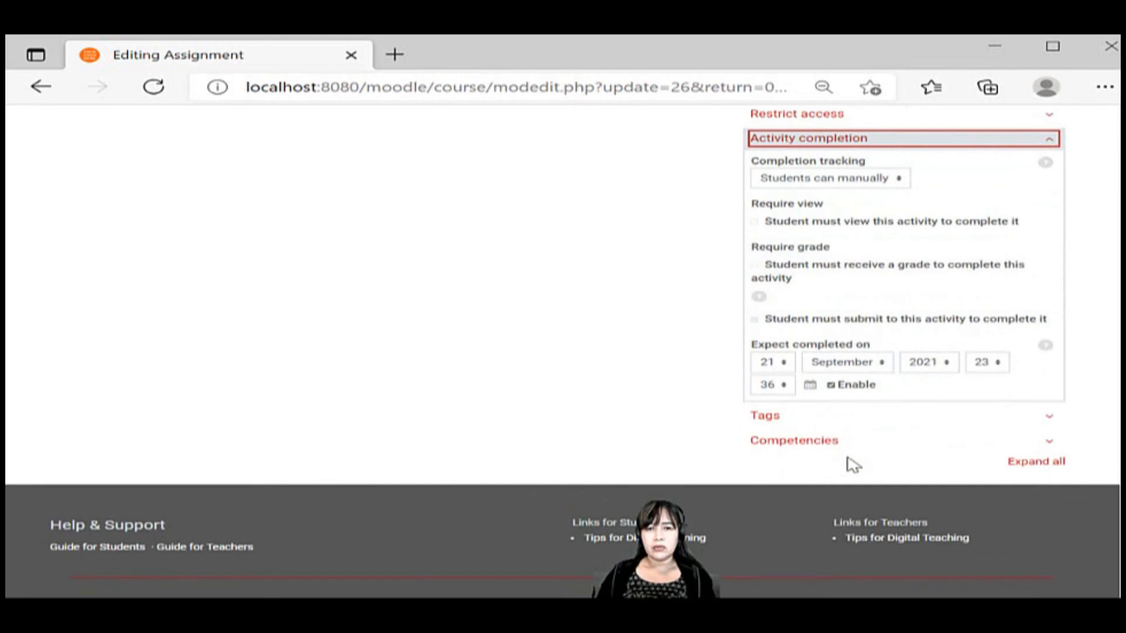
{"action": "scroll", "coordinate": [853, 465], "scroll_direction": "up", "scroll_amount": 4}
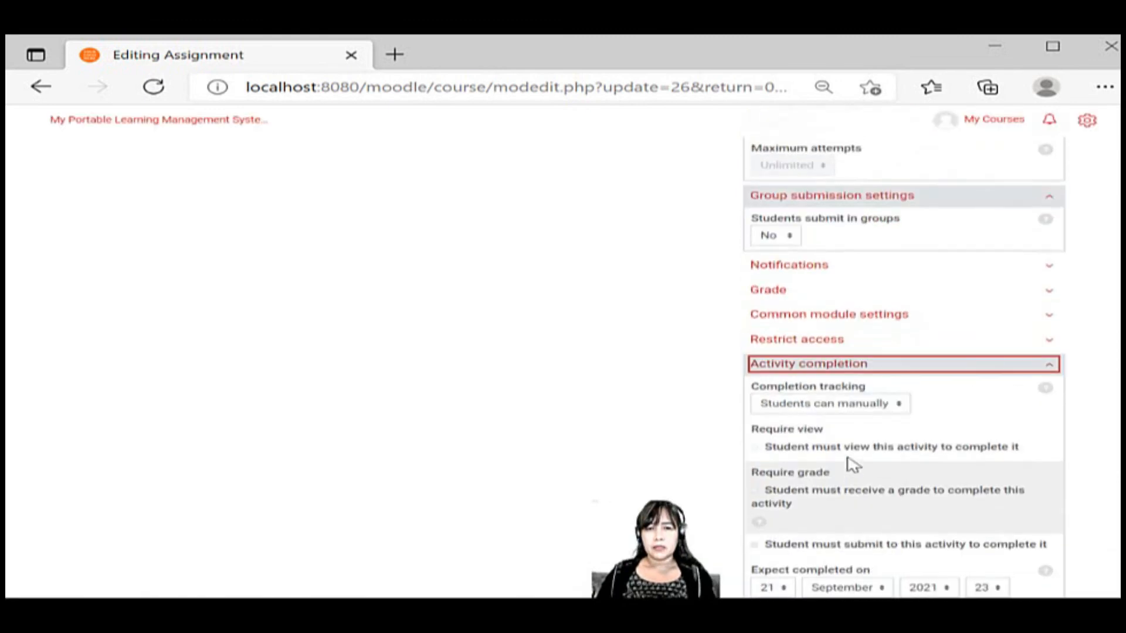
{"action": "scroll", "coordinate": [853, 465], "scroll_direction": "up", "scroll_amount": 1}
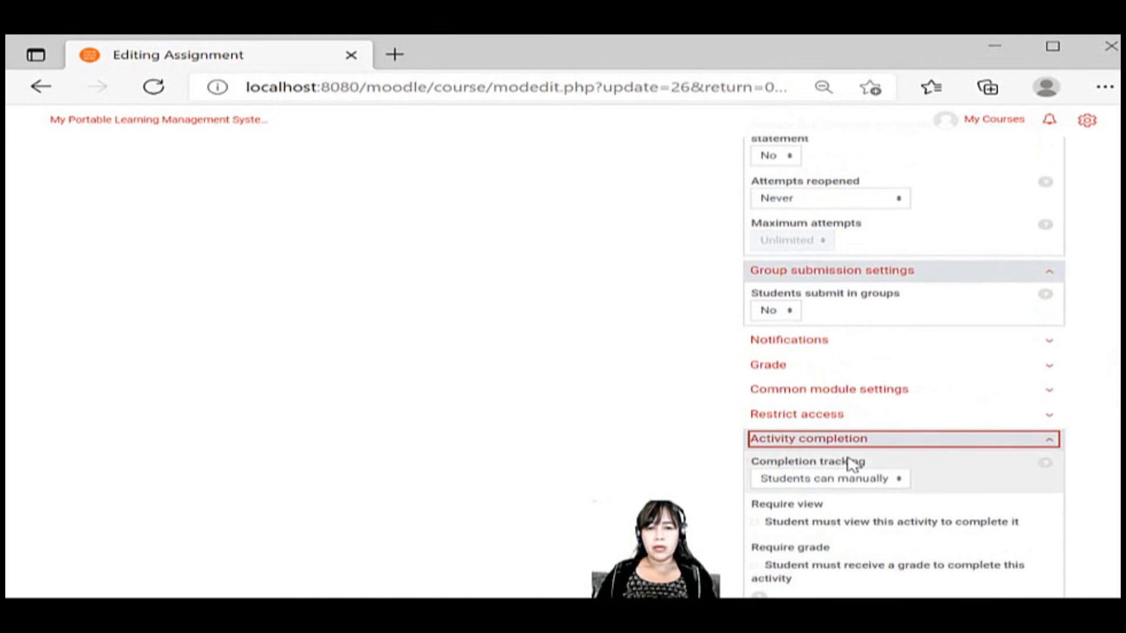
{"action": "scroll", "coordinate": [853, 465], "scroll_direction": "up", "scroll_amount": 5}
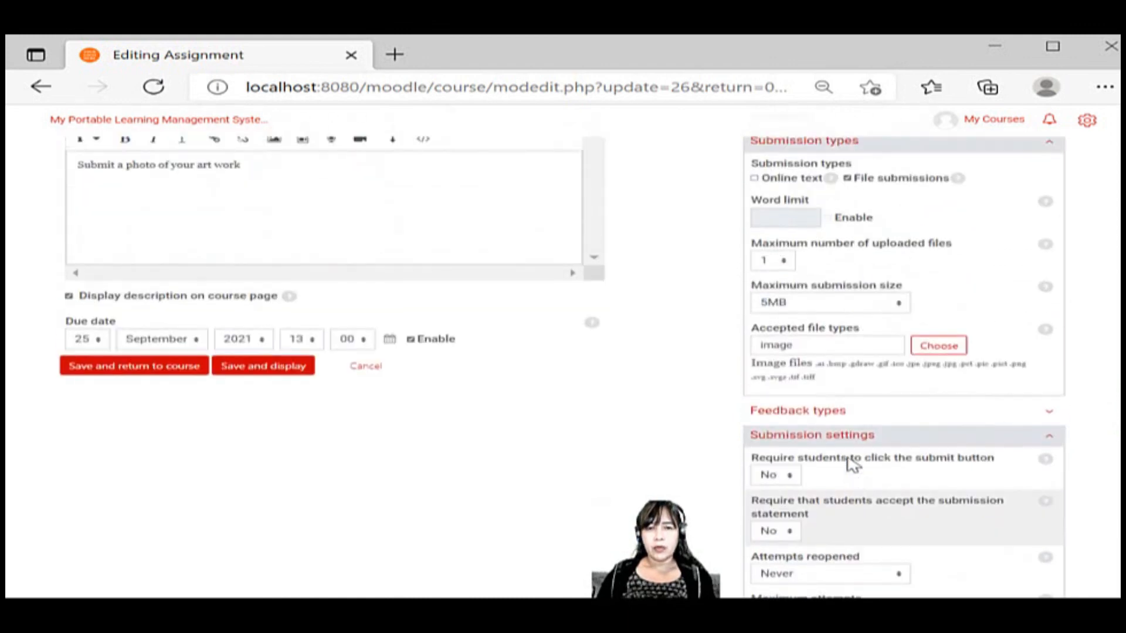
{"action": "scroll", "coordinate": [853, 465], "scroll_direction": "up", "scroll_amount": 1}
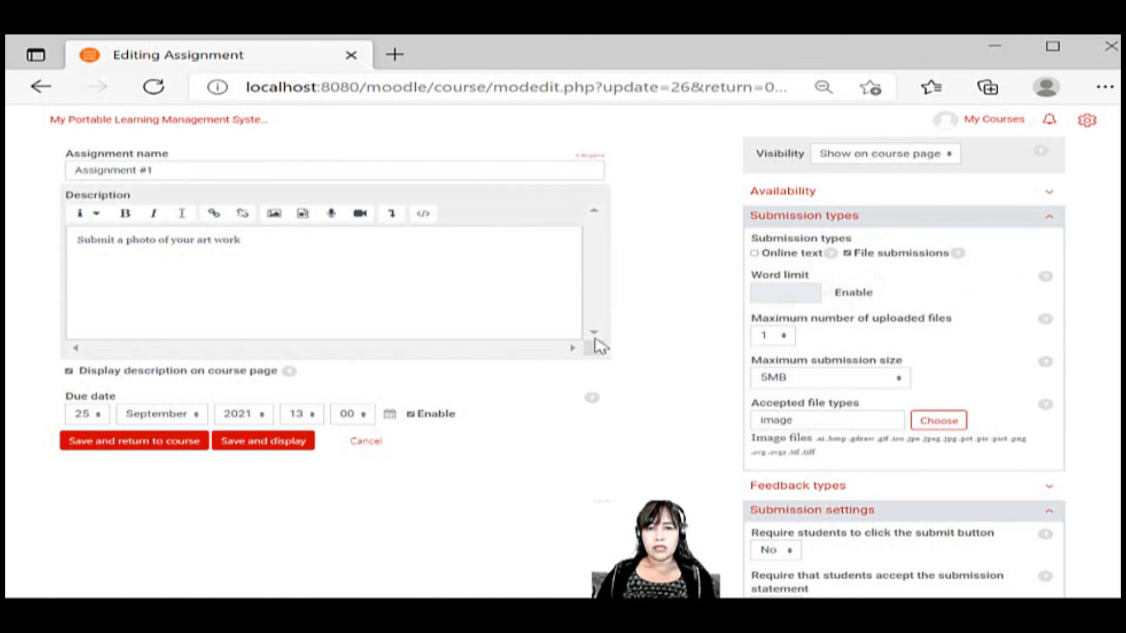